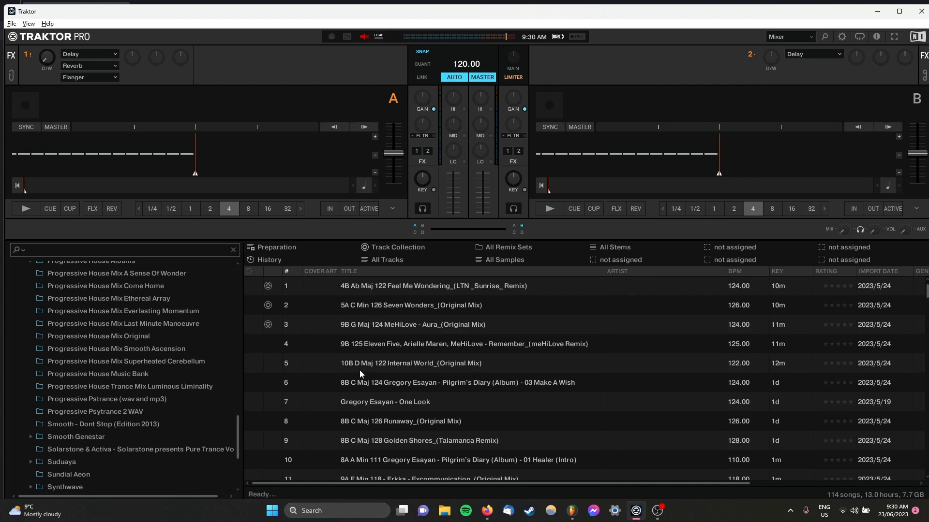
Step: Load Feel Me Wondering into deck A and Seven Wonders into deck B, and check their keys on the Camelot wheel image
left_click_drag(475, 289, 274, 135)
left_click_drag(435, 305, 634, 134)
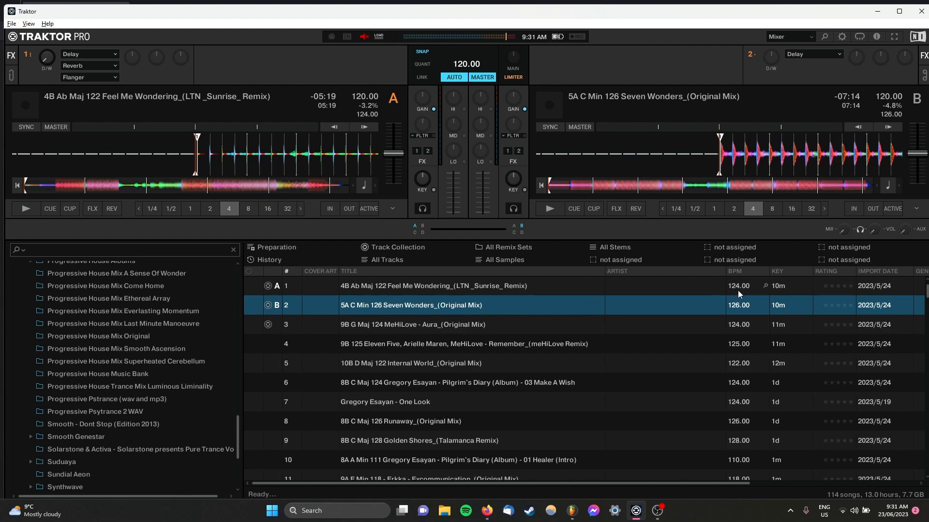
key("alt+Tab")
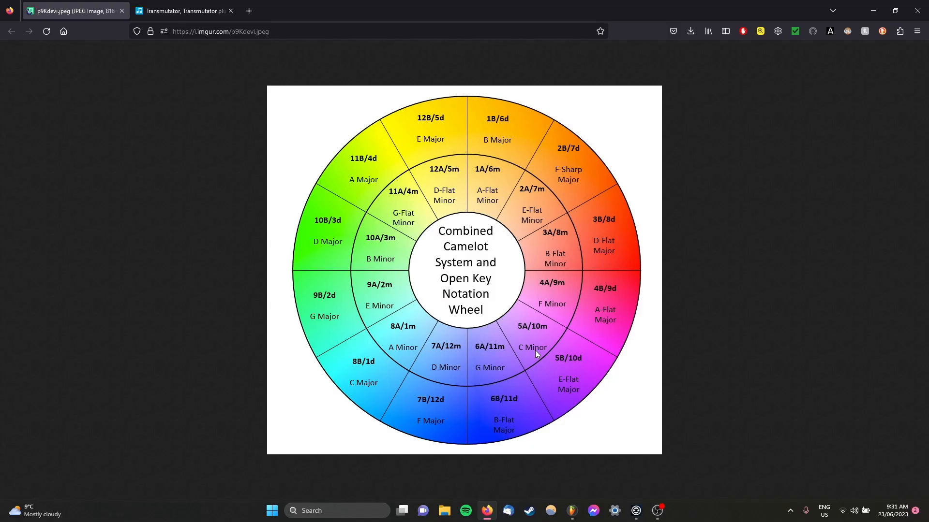
key("alt+Tab")
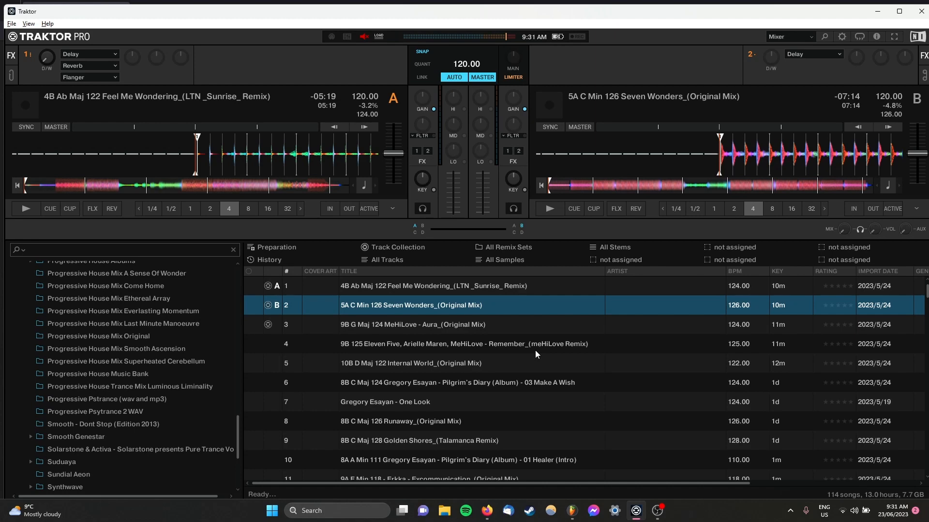
Step: Switch to FL Studio and place the Sunbound clip on Track 1 and the On the Move clip on Track 3, both at bar 1
left_click(571, 511)
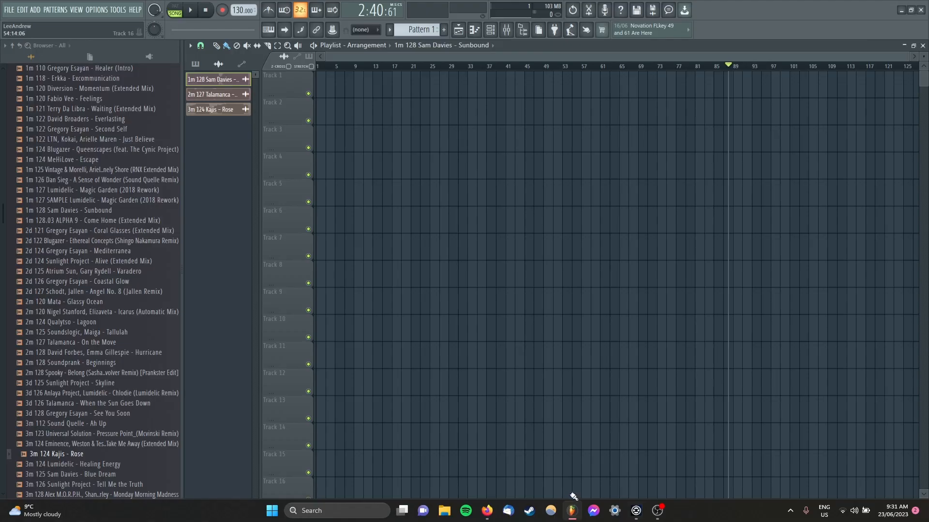
left_click_drag(124, 241, 124, 267)
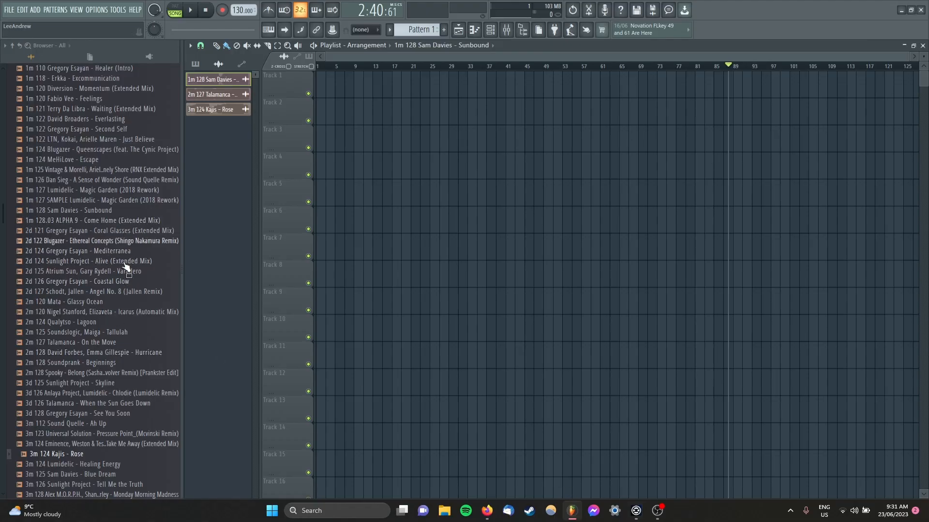
left_click_drag(220, 83, 323, 83)
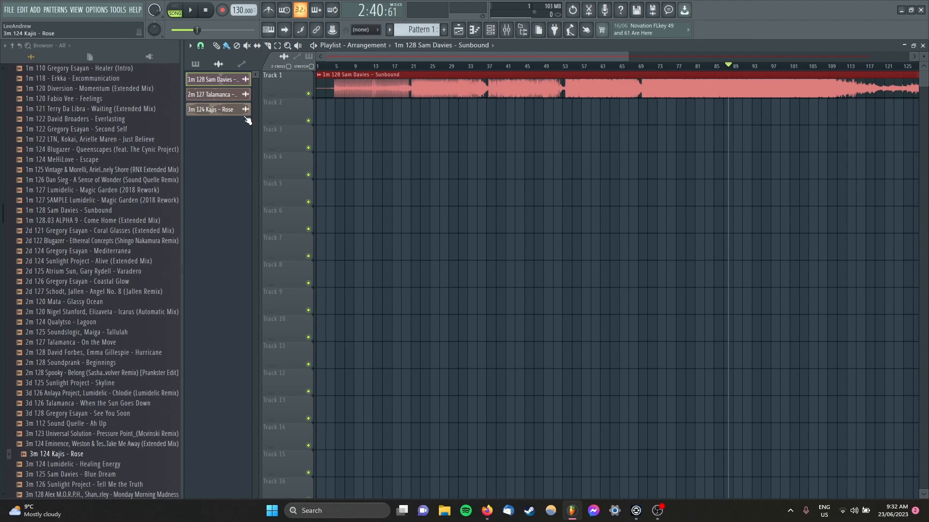
left_click_drag(225, 94, 364, 144)
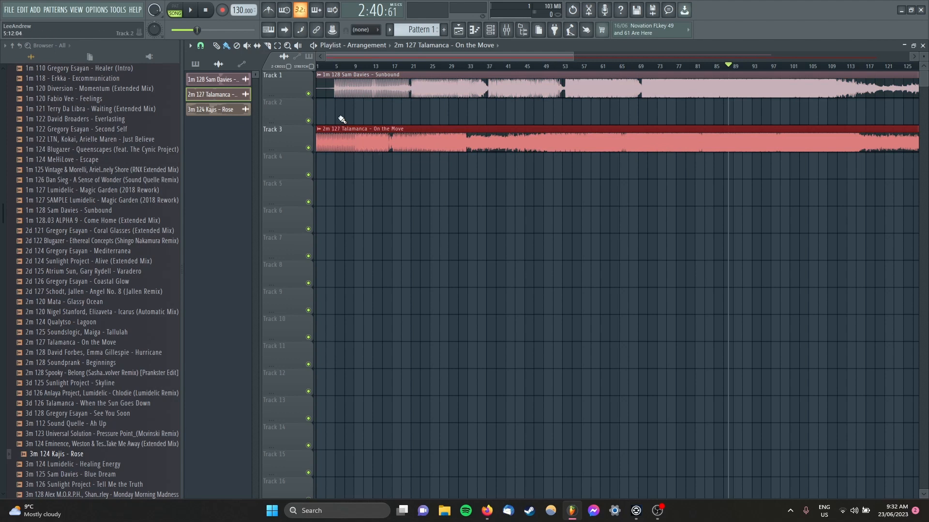
Step: Set the Sunbound clip's time-stretching mode to Stretch and close its channel settings
double_click(373, 94)
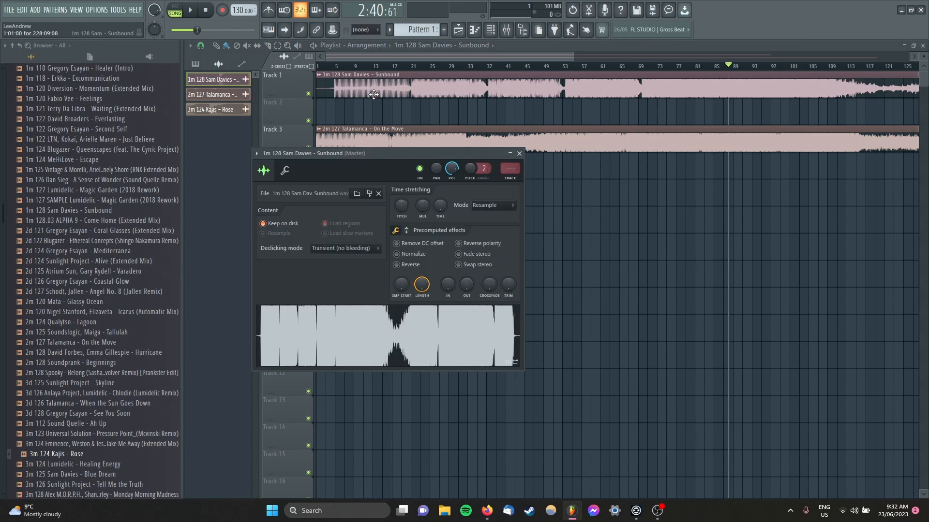
left_click(497, 203)
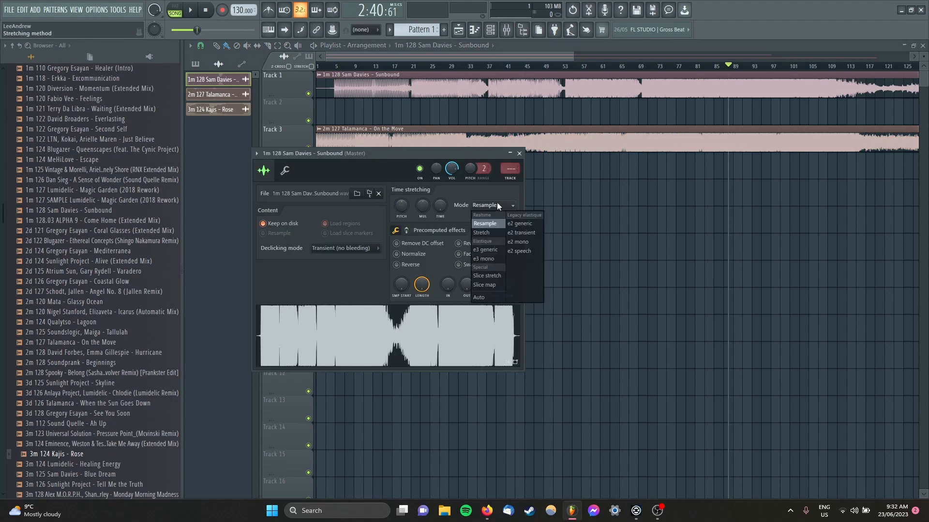
left_click(496, 234)
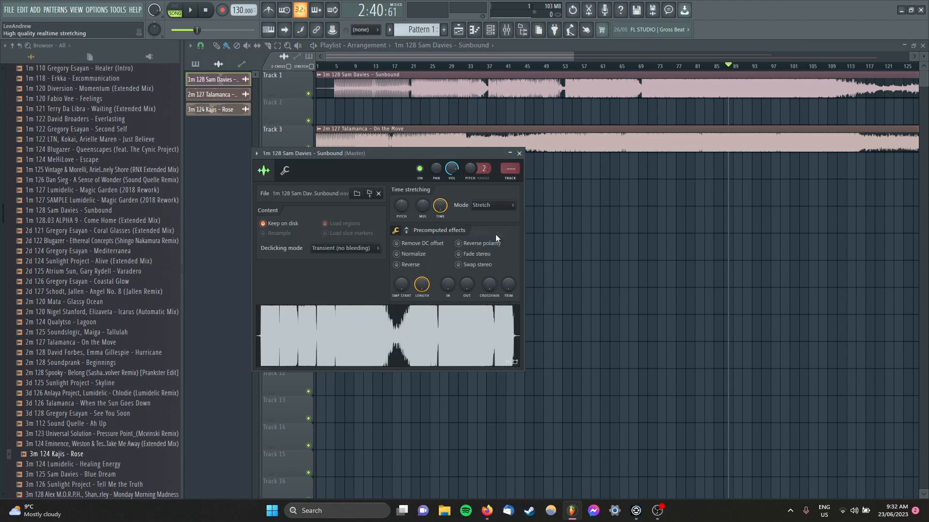
left_click(520, 154)
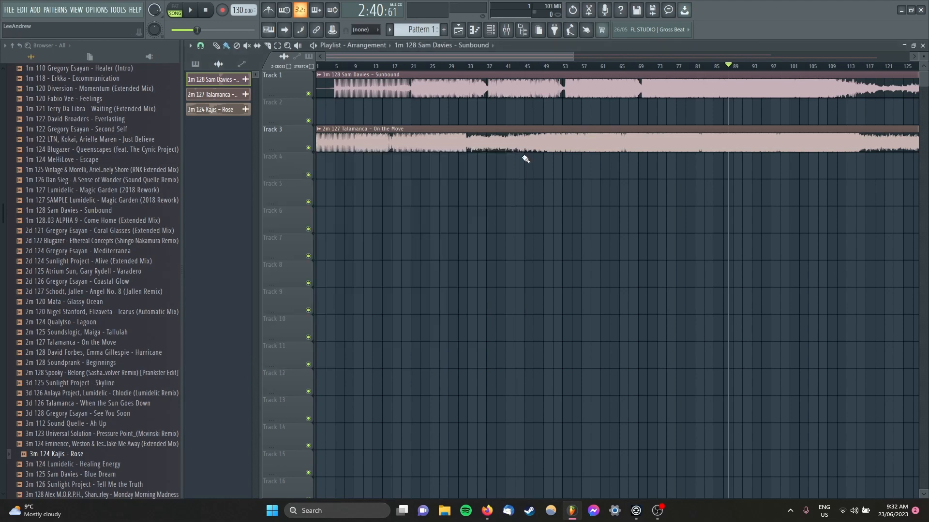
Step: Fit the Sunbound clip to the project tempo, entering 128 BPM as its original tempo
left_click(319, 76)
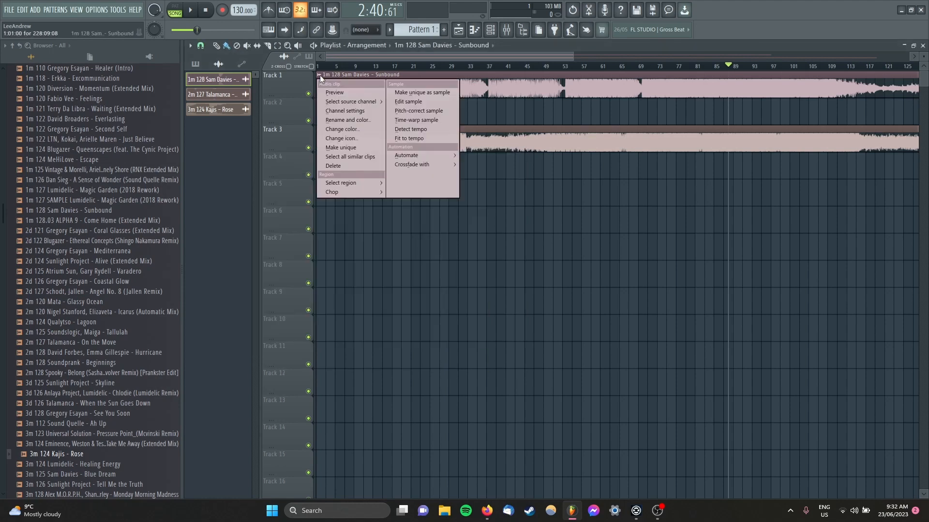
left_click(418, 138)
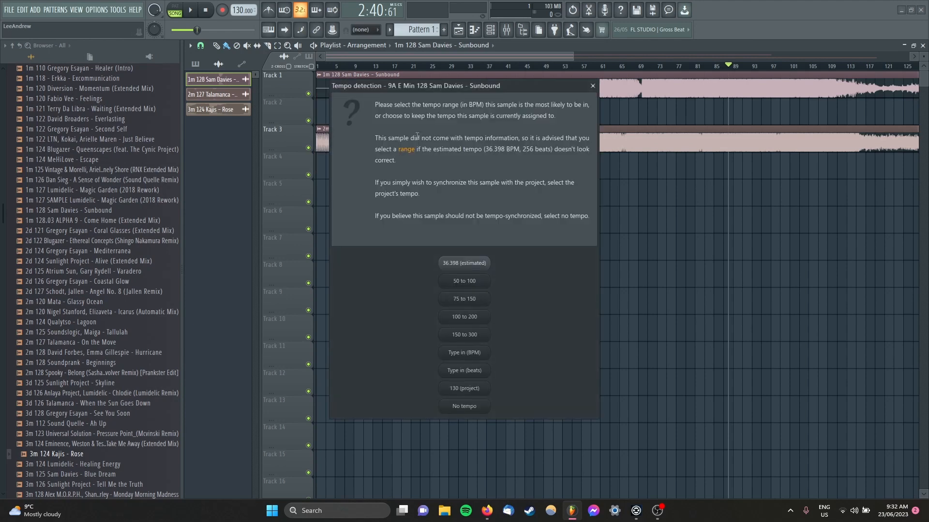
left_click(475, 356)
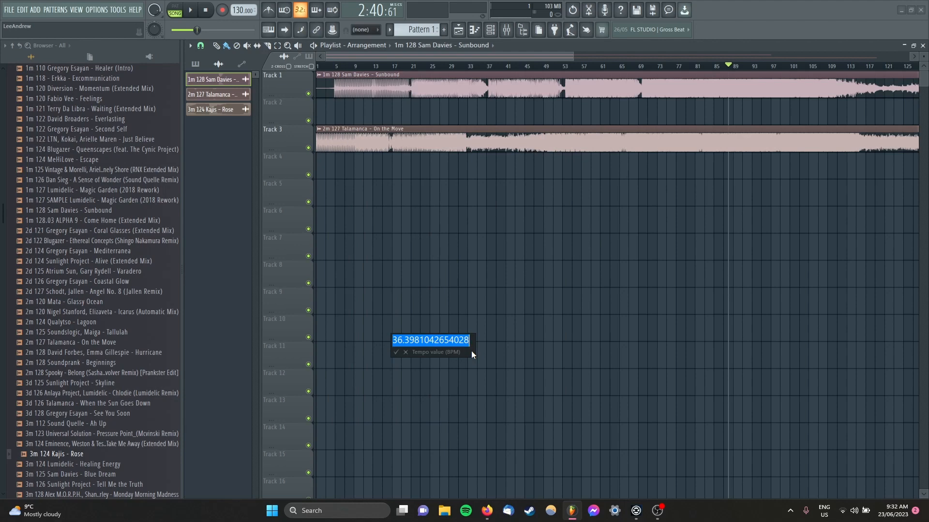
type("128")
key("Return")
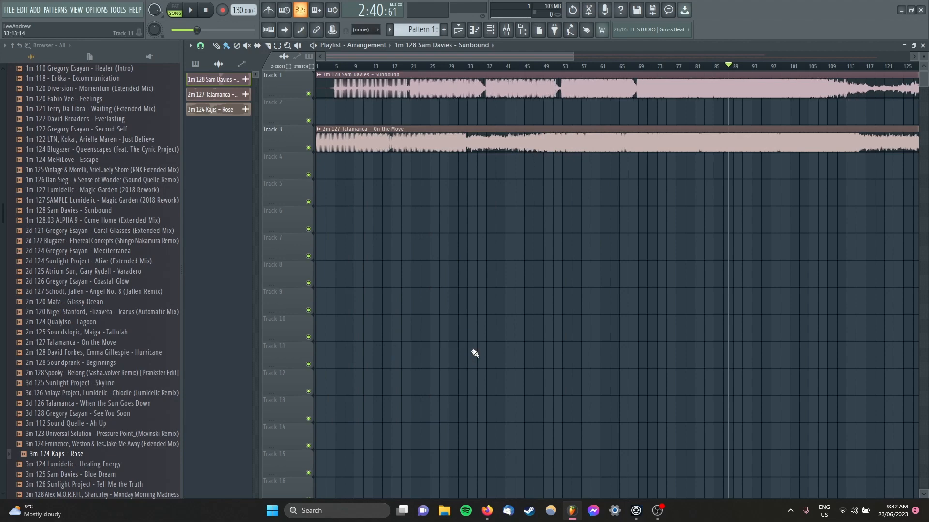
Step: Change the On the Move clip's time-stretching mode to Stretch and close its channel settings
double_click(457, 137)
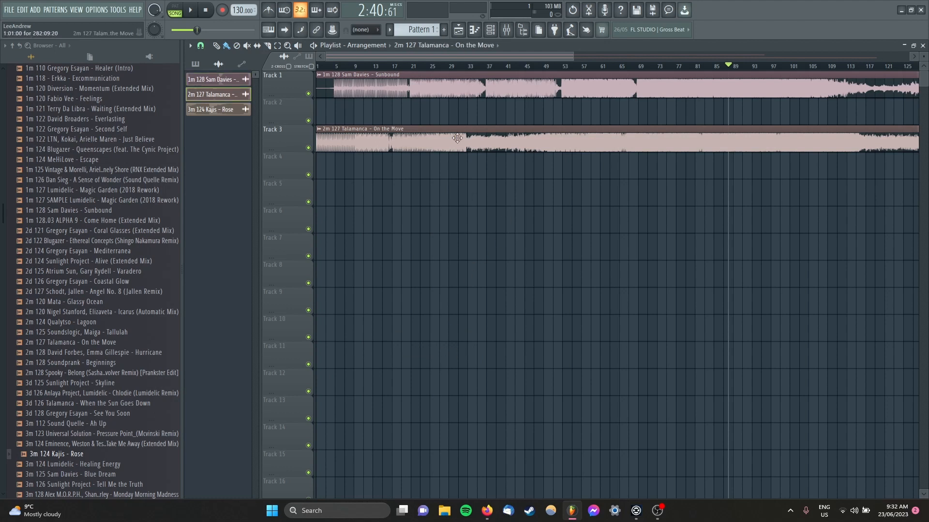
left_click(506, 218)
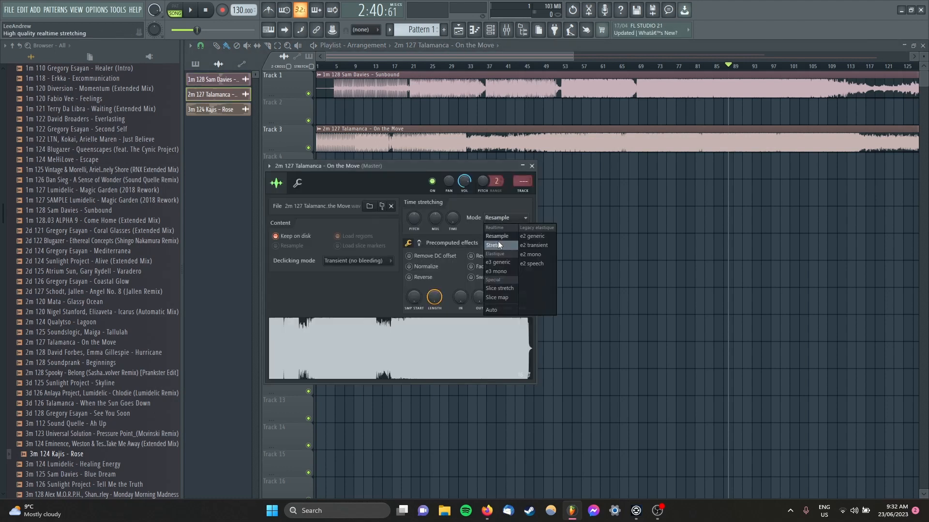
left_click(509, 235)
left_click(532, 166)
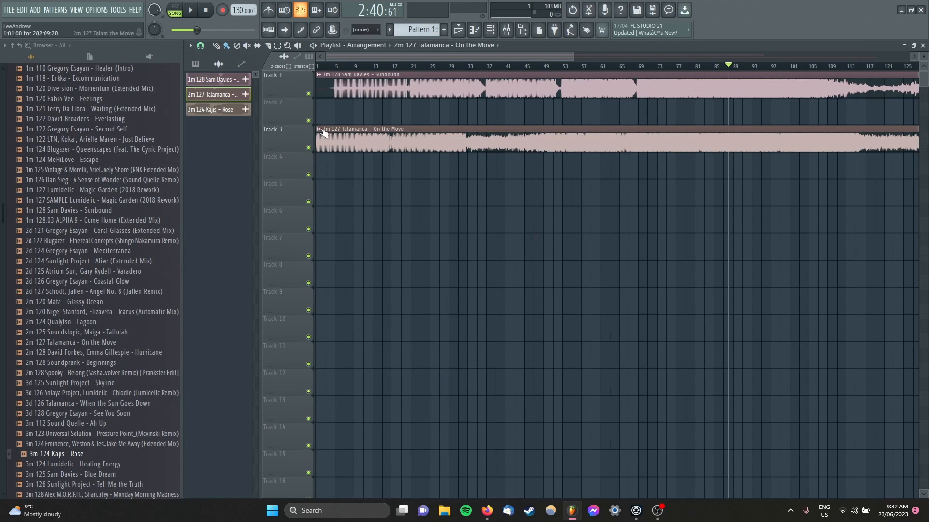
Step: Fit the On the Move clip to the project tempo with an original tempo of 127 BPM
left_click(319, 129)
left_click(410, 193)
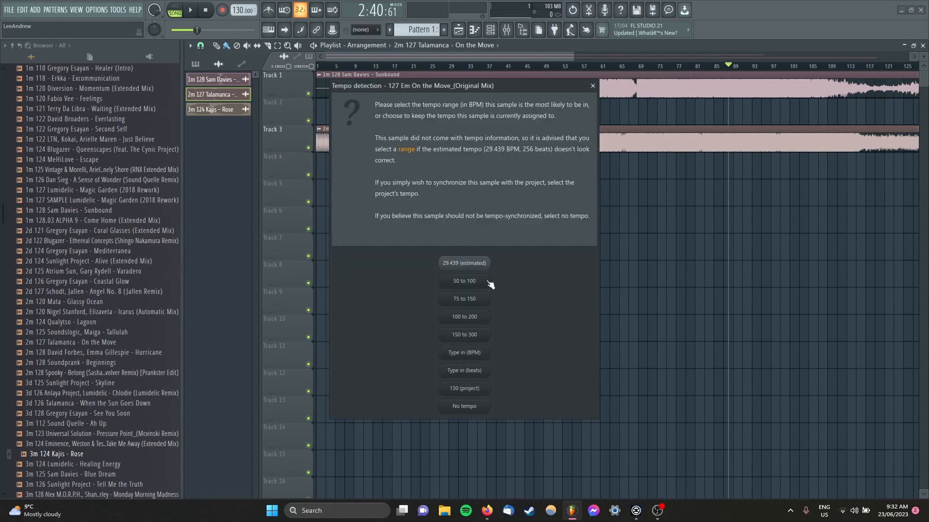
left_click(480, 357)
type("127")
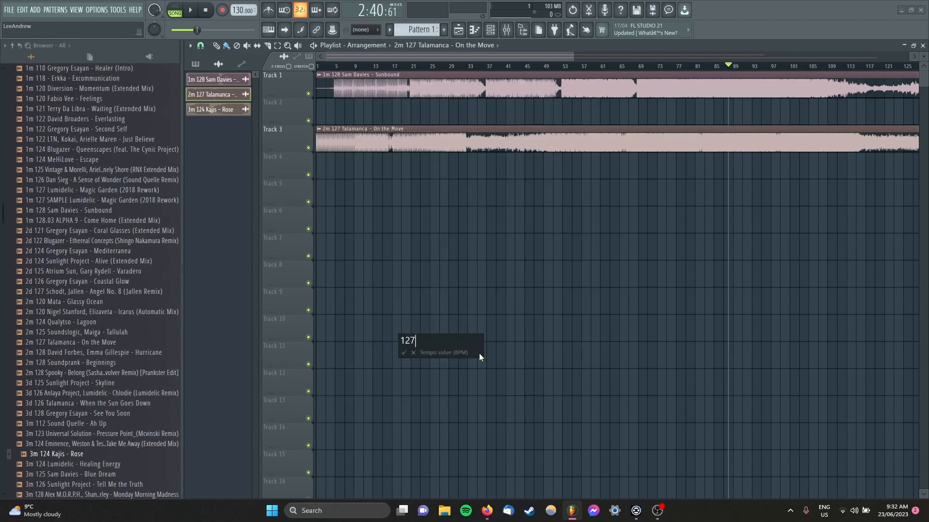
key("Return")
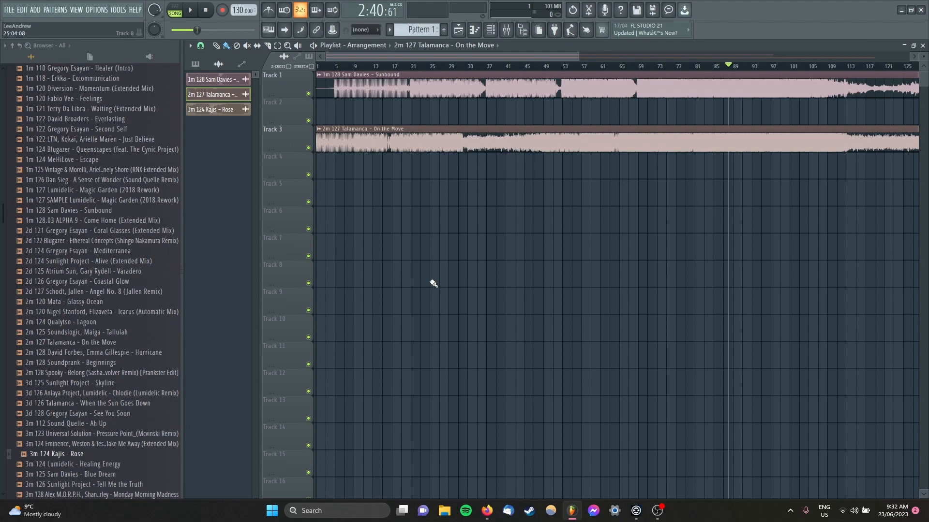
Step: Shift the Sunbound clip on Track 1 so its first beat lines up with the start of bar 5
scroll(323, 112, "up", 10)
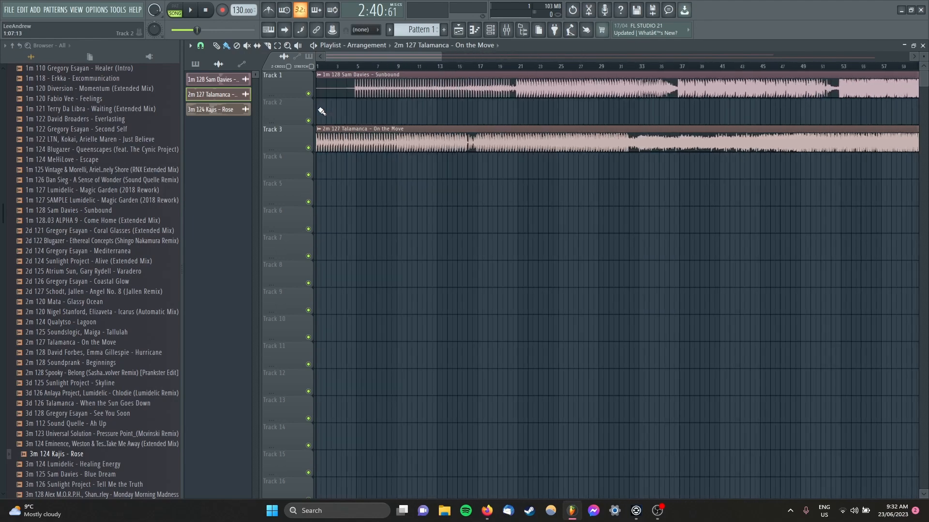
scroll(400, 111, "up", 5)
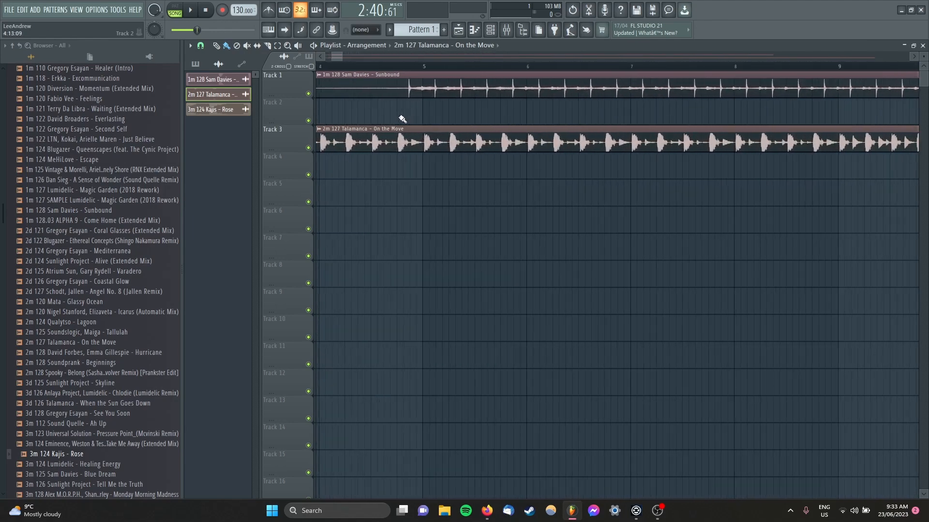
scroll(398, 103, "up", 4)
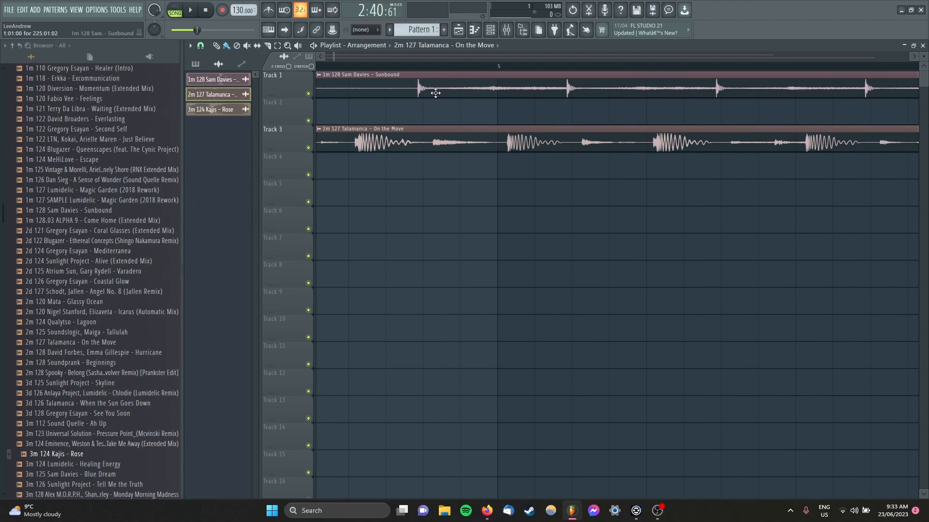
left_click_drag(429, 91, 514, 96)
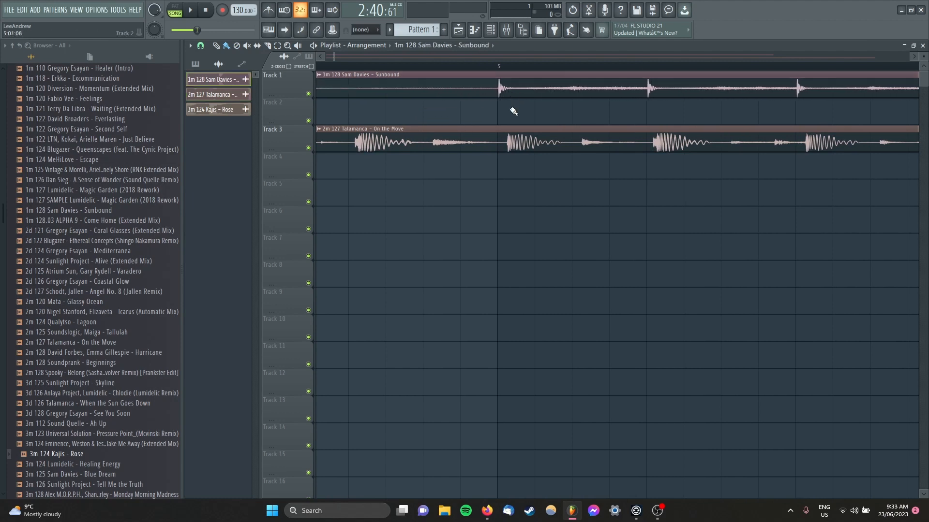
scroll(514, 96, "up", 3)
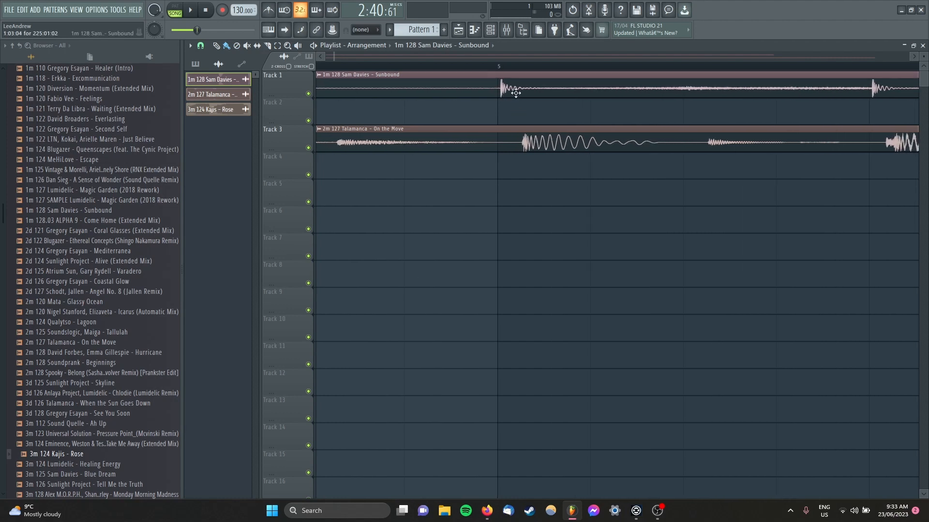
left_click_drag(516, 92, 513, 96)
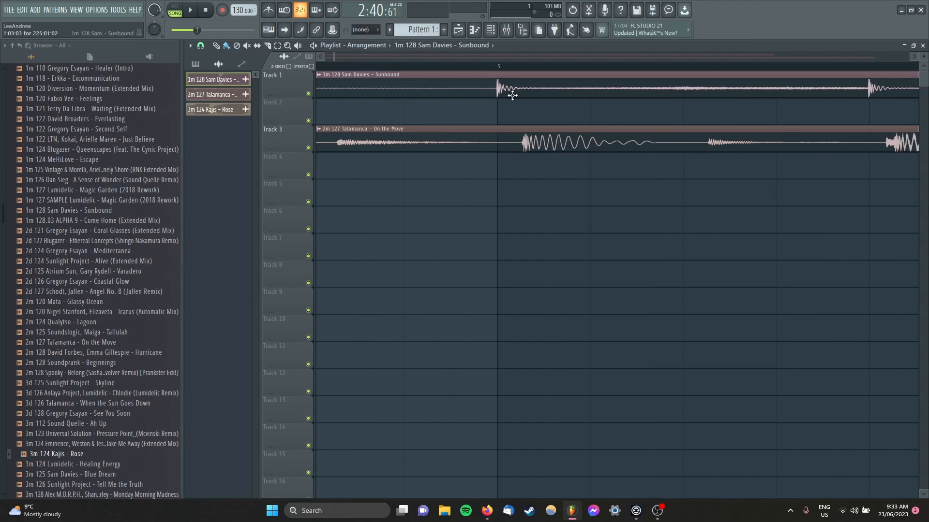
left_click_drag(513, 95, 517, 96)
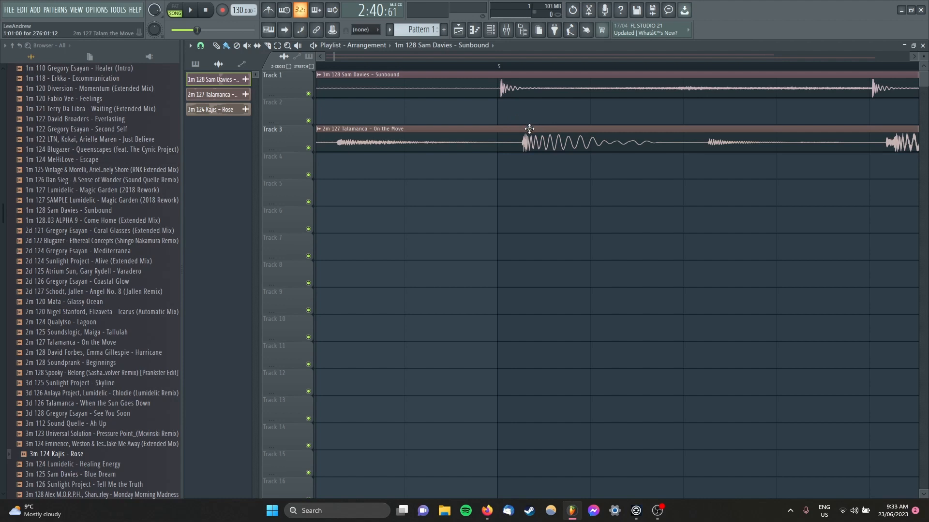
mouse_move(513, 92)
left_mouse_down()
mouse_move(502, 91)
mouse_move(513, 92)
left_mouse_up()
Step: Move the On the Move clip on Track 3 so its first kick lines up with Sunbound's first beat at bar 5
scroll(526, 114, "down", 2)
scroll(439, 129, "down", 6)
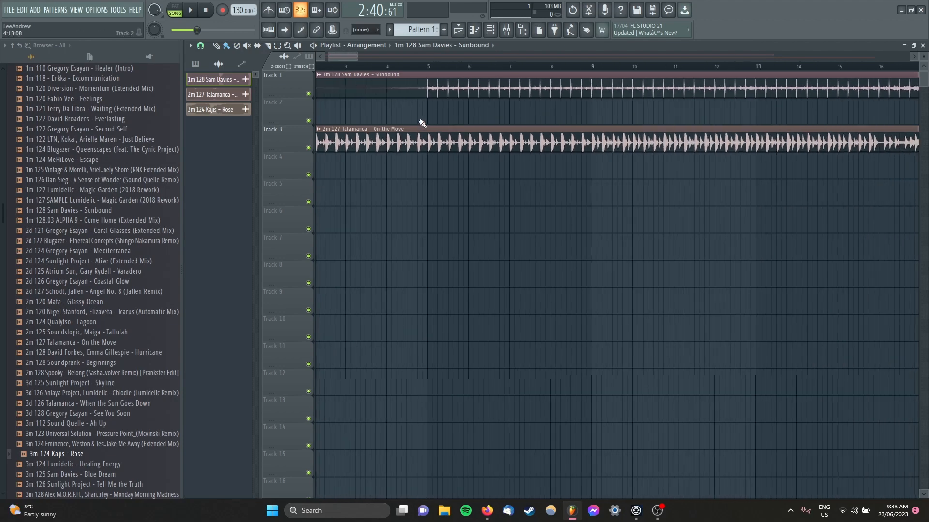
scroll(402, 133, "down", 1)
left_click_drag(353, 143, 406, 144)
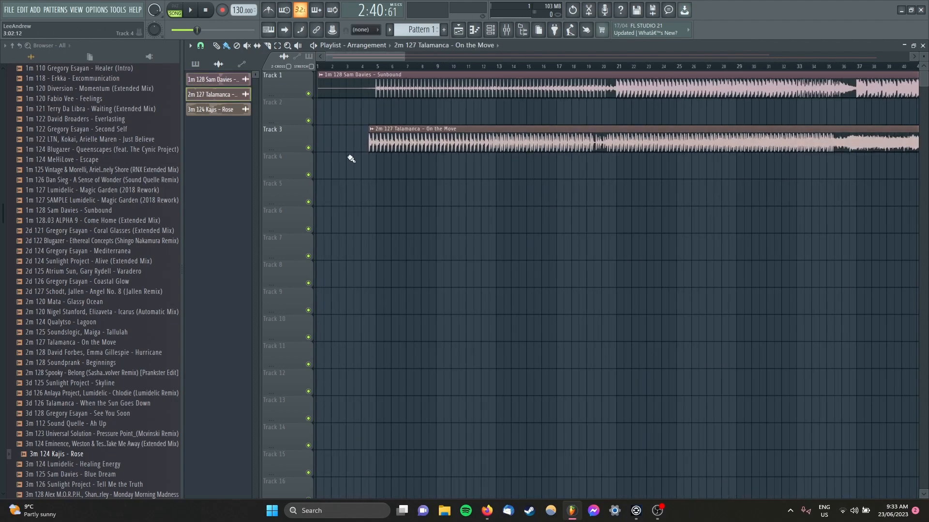
scroll(360, 162, "up", 5)
scroll(402, 173, "up", 5)
left_click_drag(482, 141, 615, 141)
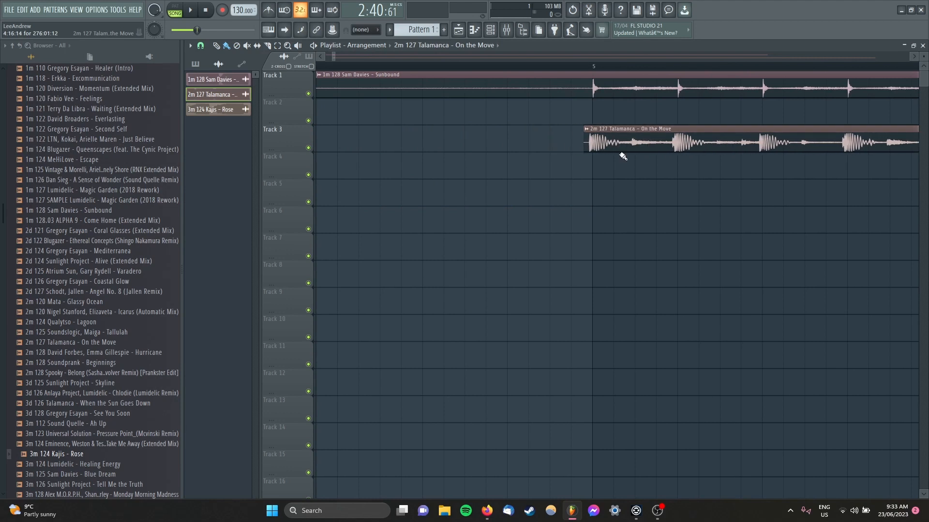
scroll(618, 208, "up", 5)
left_click_drag(533, 144, 549, 144)
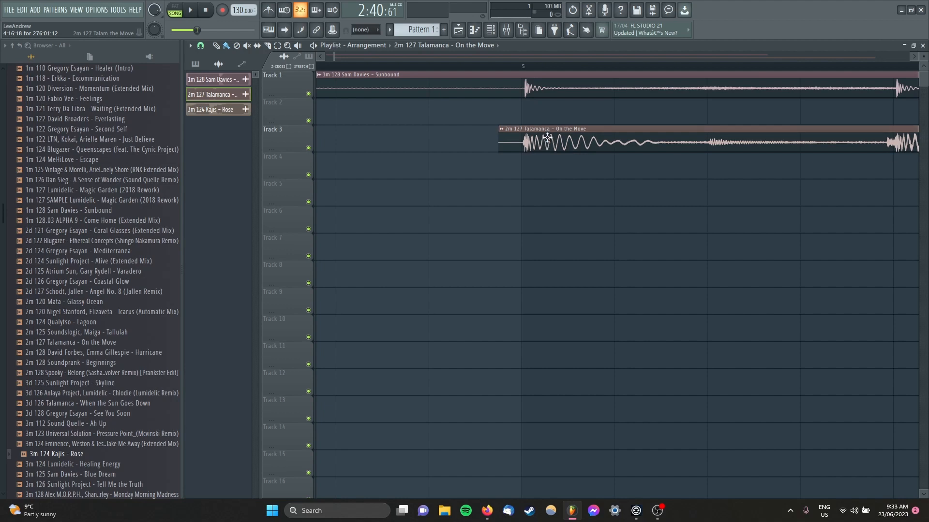
mouse_move(547, 137)
left_mouse_down()
mouse_move(455, 143)
mouse_move(549, 155)
left_mouse_up()
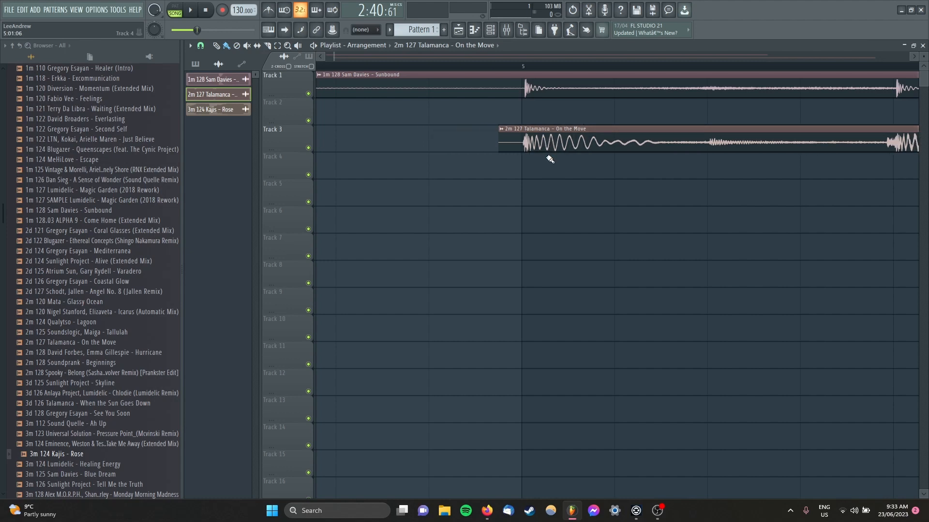
scroll(537, 200, "down", 5)
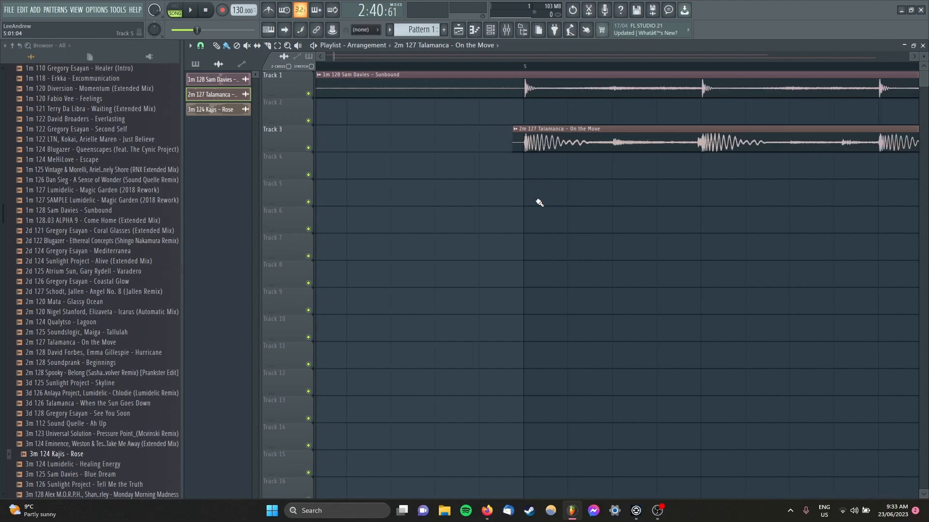
scroll(539, 201, "down", 3)
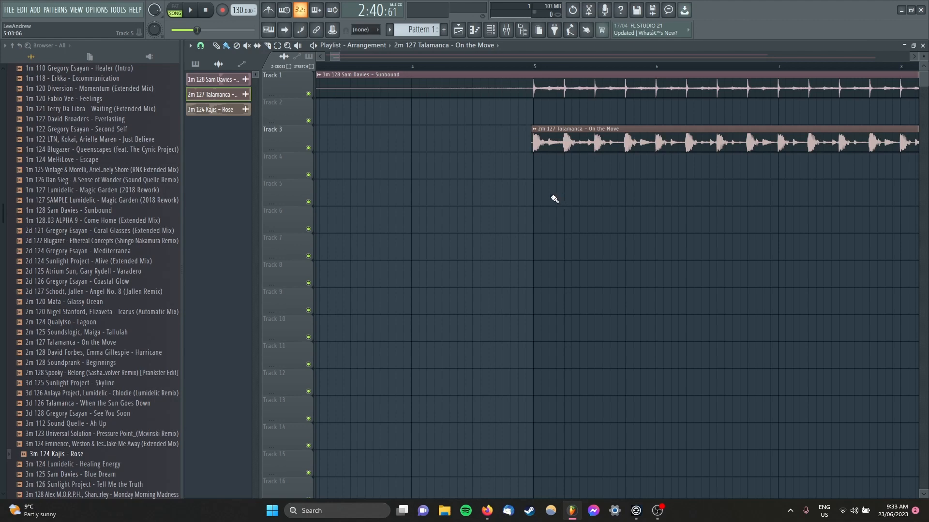
Step: Move the On the Move clip to start at bar 201 and shift both song clips down to Tracks 2 and 4
scroll(552, 206, "down", 6)
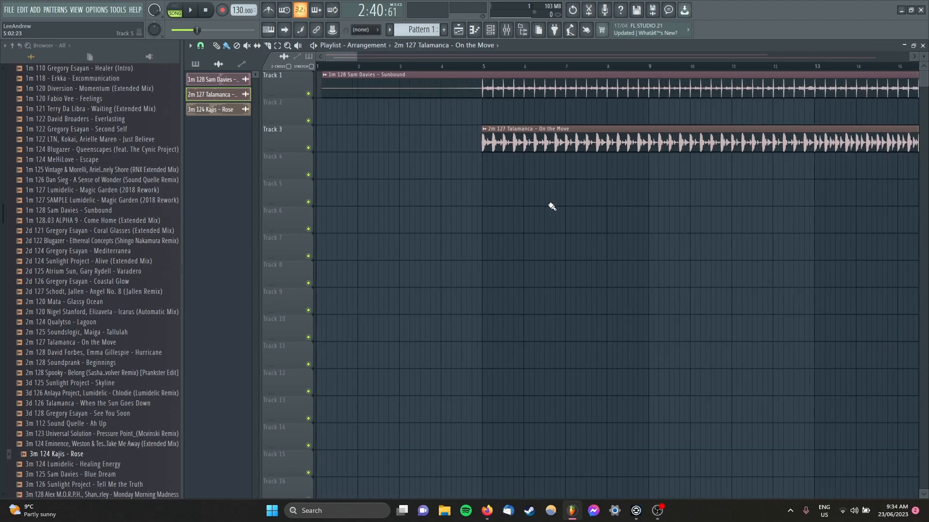
scroll(552, 206, "down", 8)
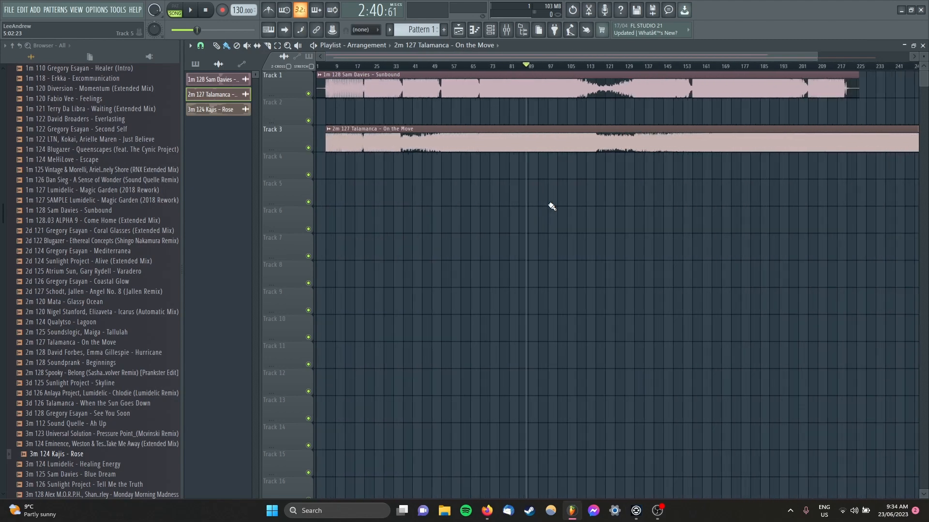
left_click_drag(348, 144, 747, 149)
scroll(416, 175, "down", 2)
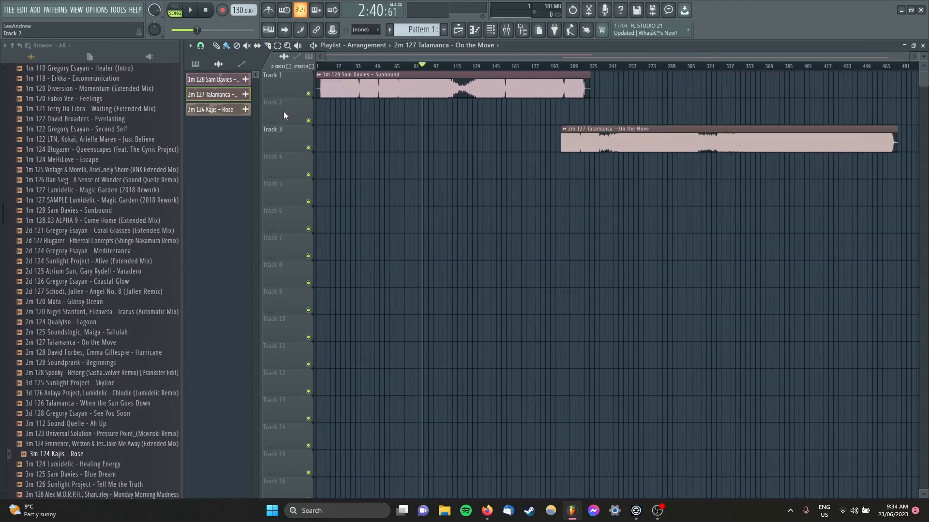
left_click_drag(292, 207, 295, 84)
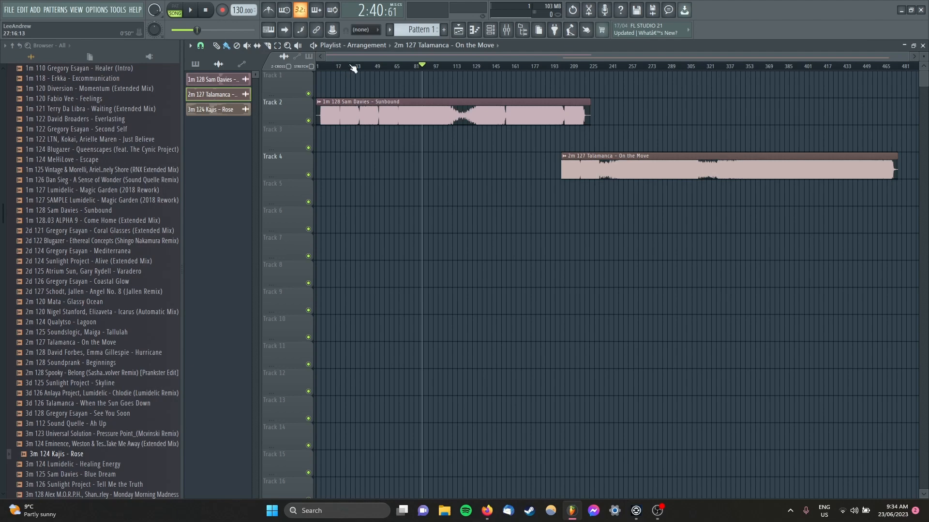
Step: Set the project tempo to 128 BPM and create a tempo automation clip spanning bars 1 to 5 on Track 1
scroll(322, 77, "up", 2)
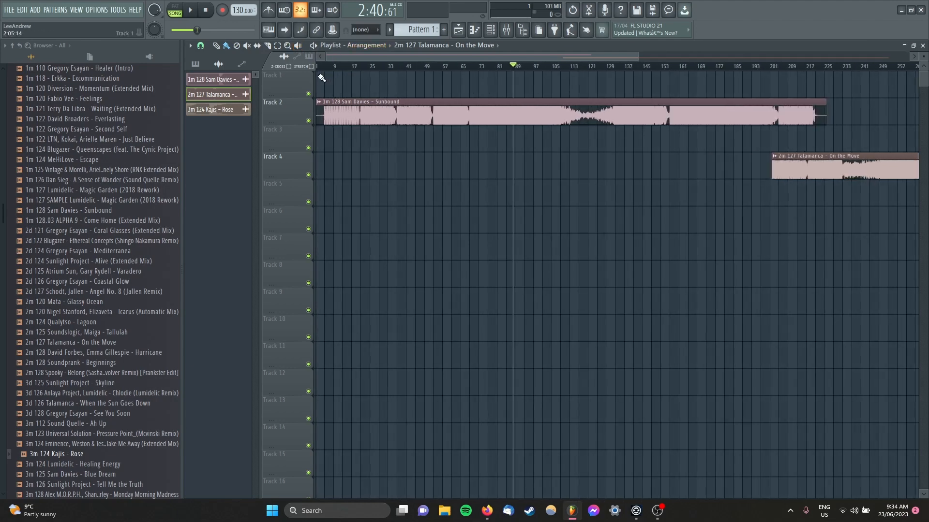
scroll(322, 78, "up", 1)
scroll(236, 9, "down", 1)
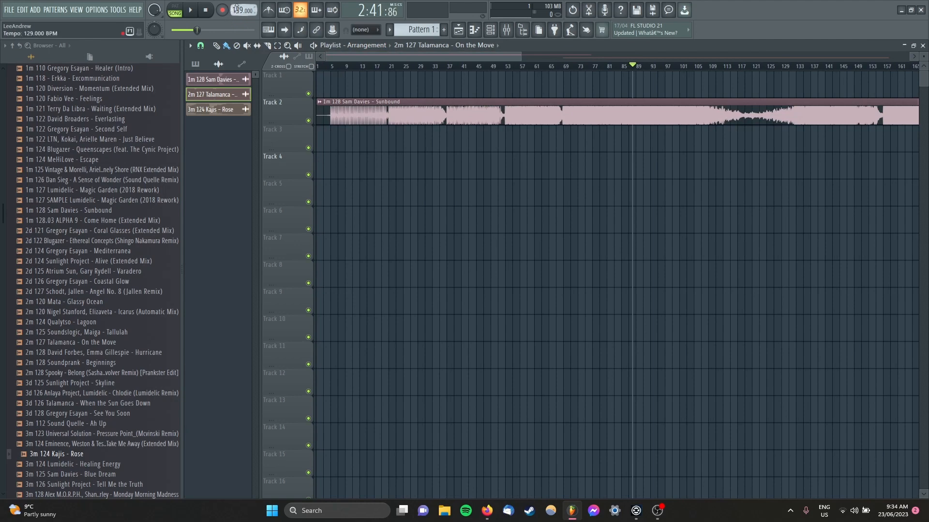
scroll(236, 9, "down", 1)
left_click(333, 68)
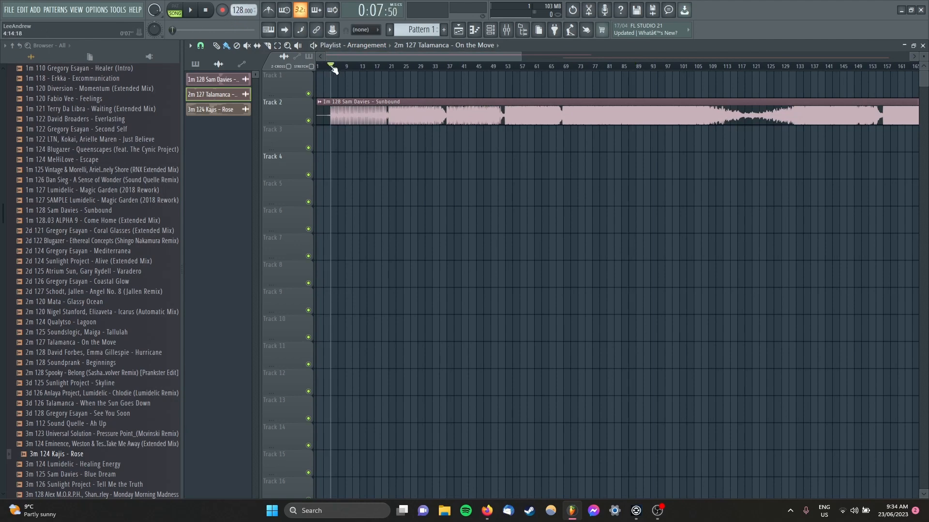
key("ctrl+a")
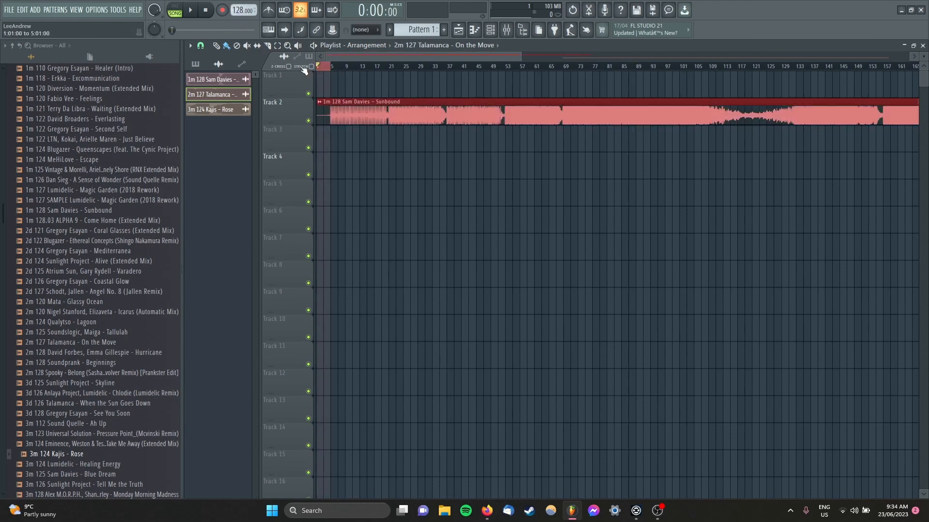
right_click(242, 9)
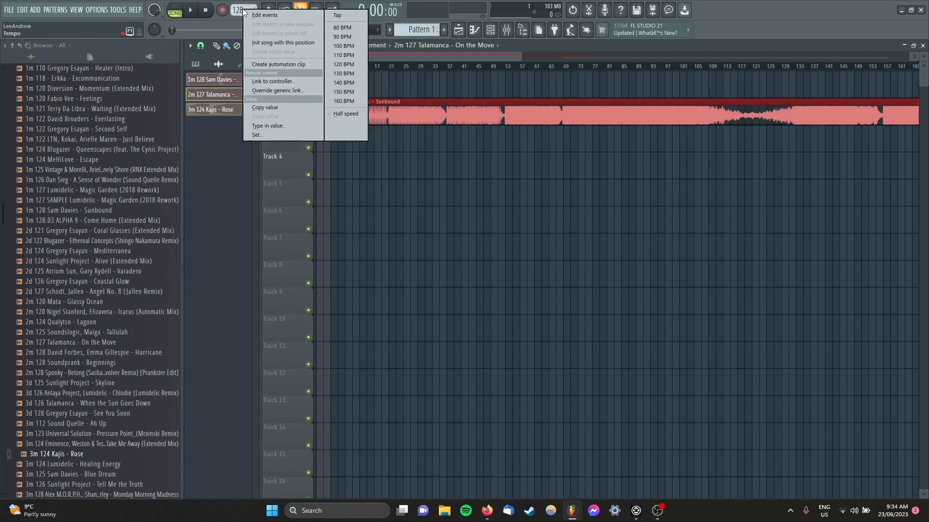
left_click(288, 67)
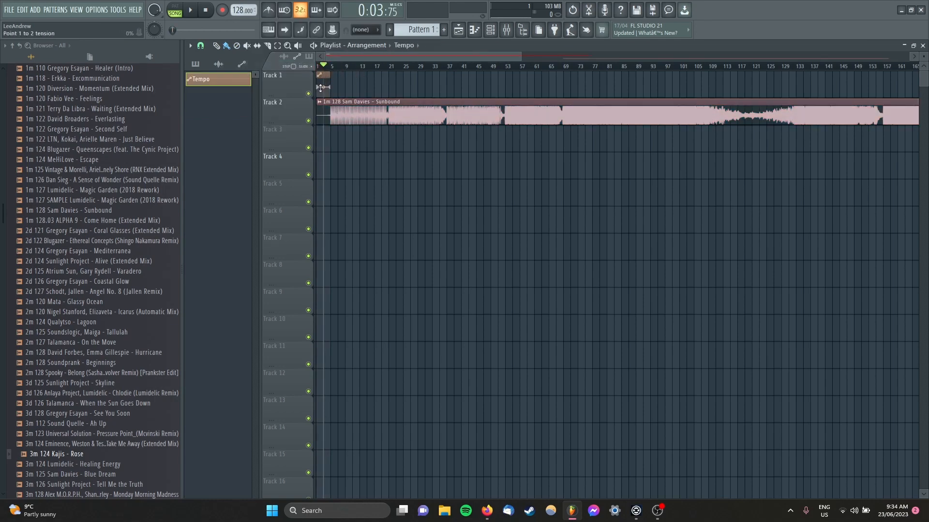
scroll(320, 73, "up", 8)
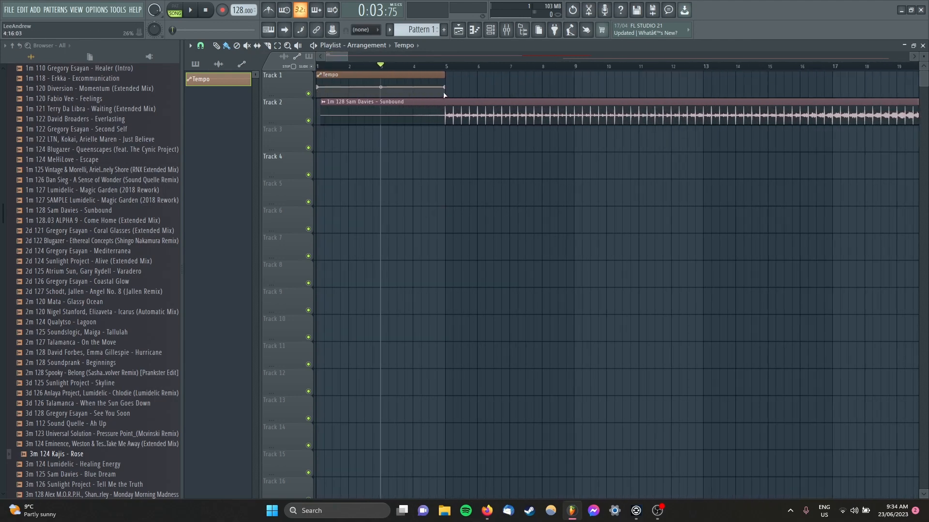
scroll(435, 151, "down", 2)
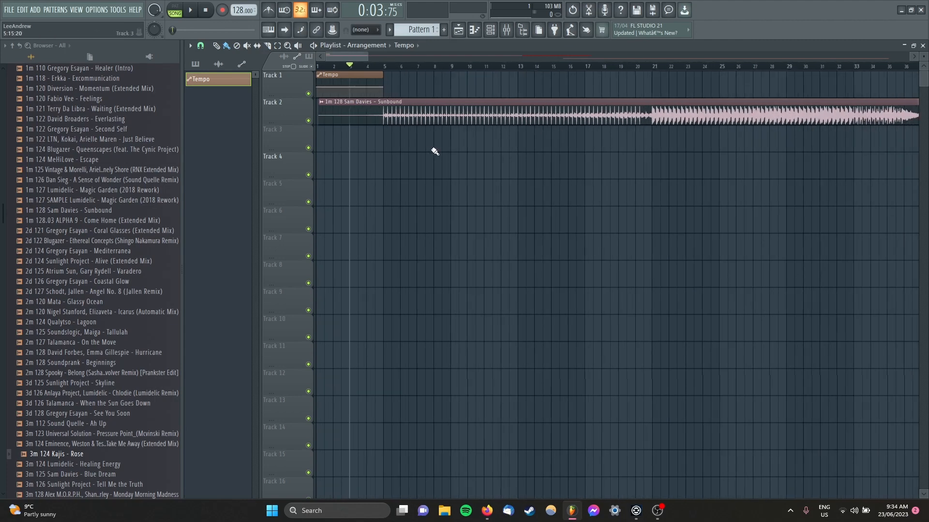
scroll(434, 152, "down", 2)
left_click(420, 66)
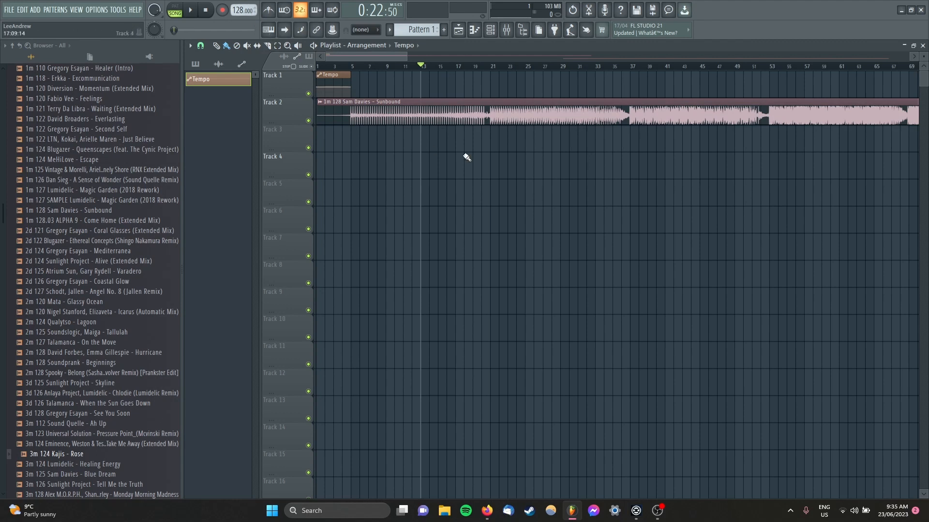
Step: Move the On the Move clip on Track 4 to bar 205, where Sunbound's outro beat begins
scroll(433, 171, "down", 6)
scroll(574, 197, "down", 2)
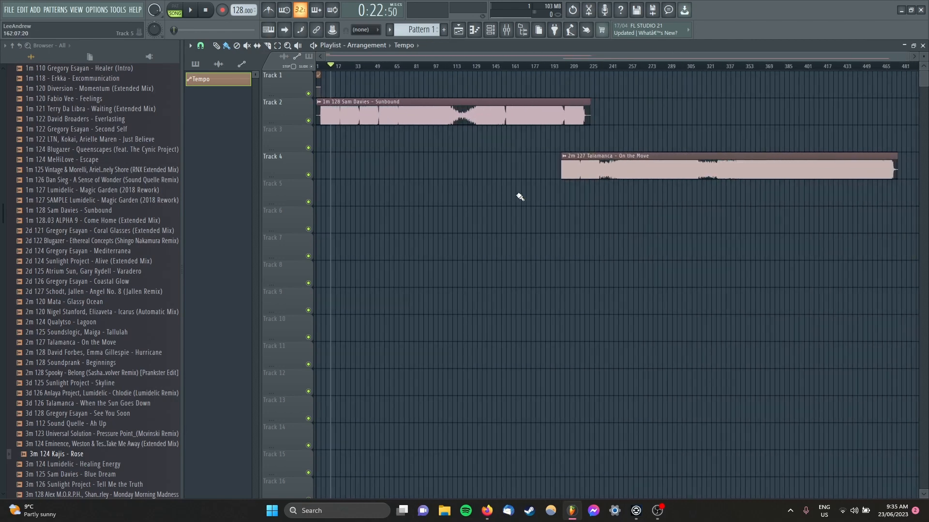
scroll(572, 203, "up", 8)
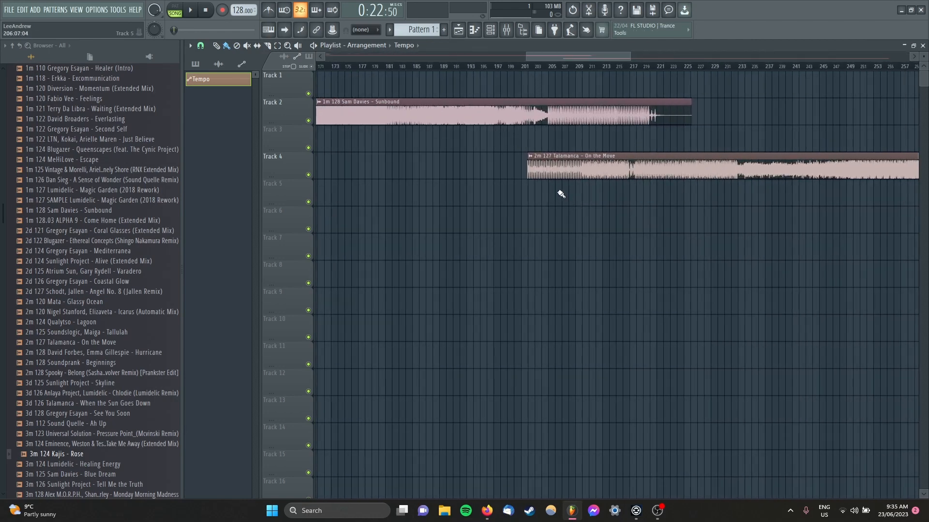
scroll(566, 198, "up", 2)
left_click(575, 174)
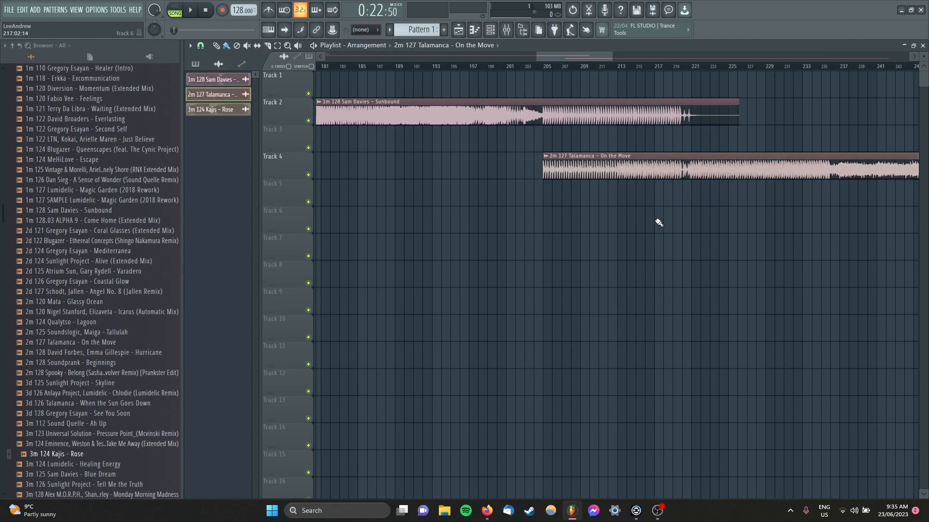
Step: Create a second tempo automation clip spanning bars 205 to 221 on Track 1 and clear the time selection
scroll(658, 222, "up", 3)
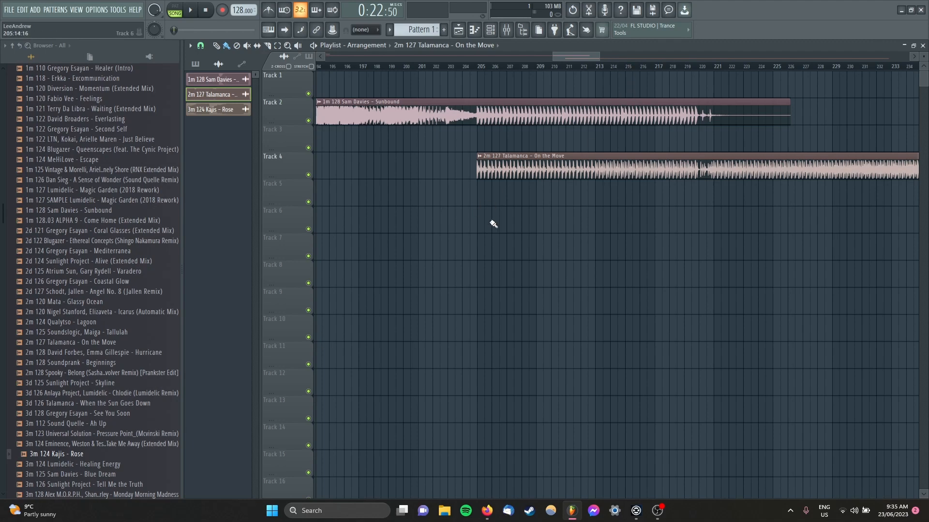
left_click_drag(478, 66, 712, 63)
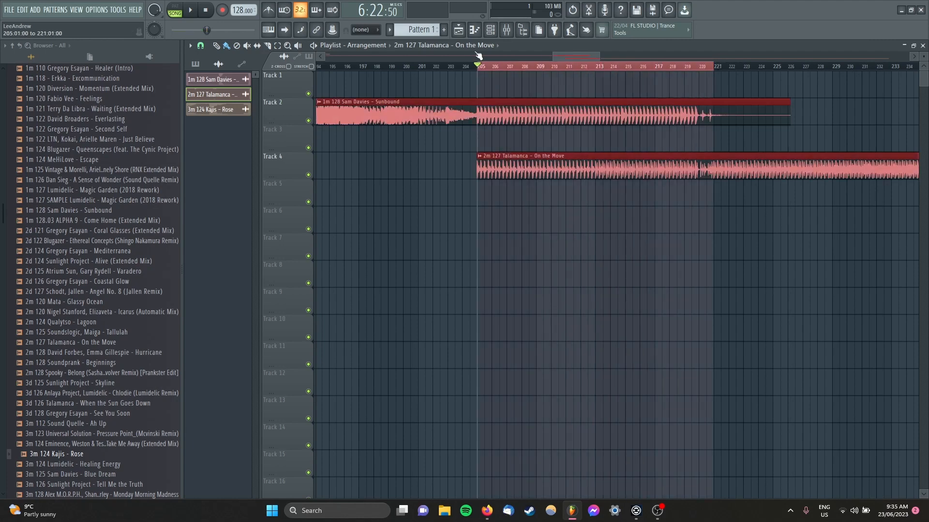
right_click(242, 9)
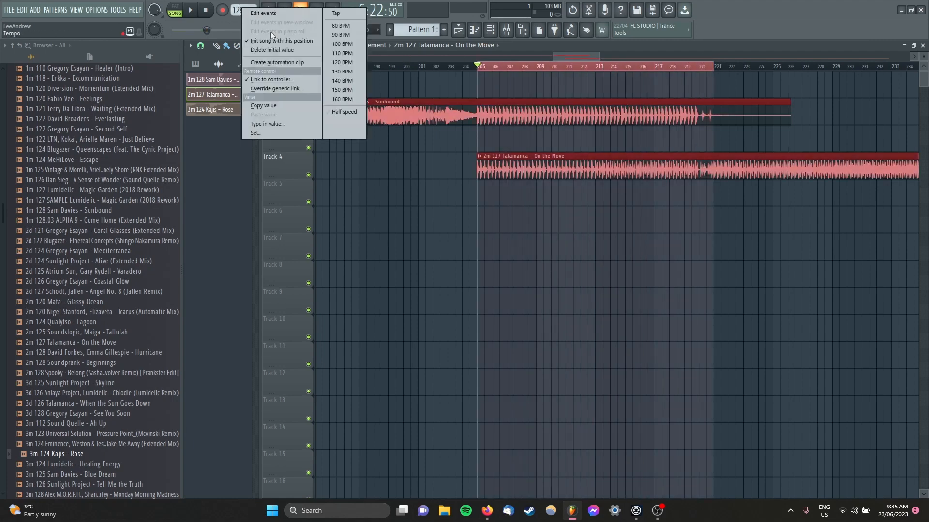
left_click(294, 62)
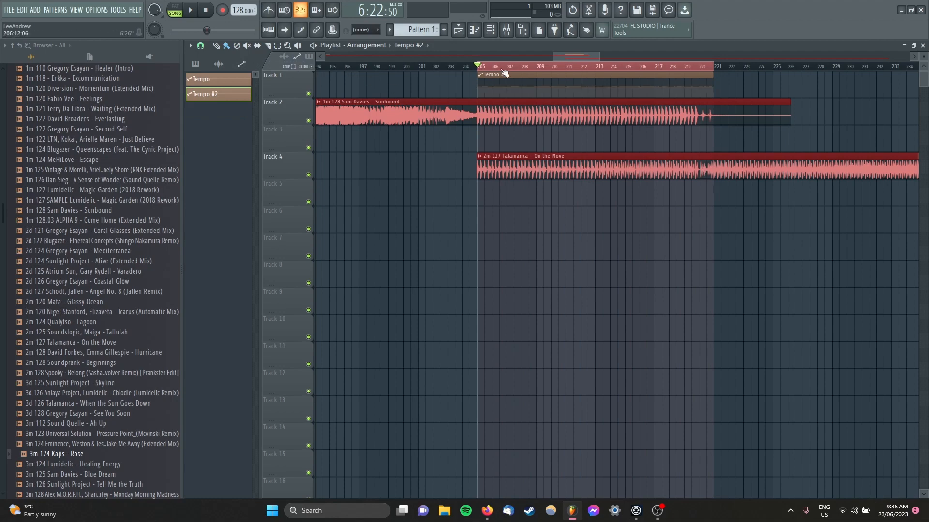
double_click(488, 68)
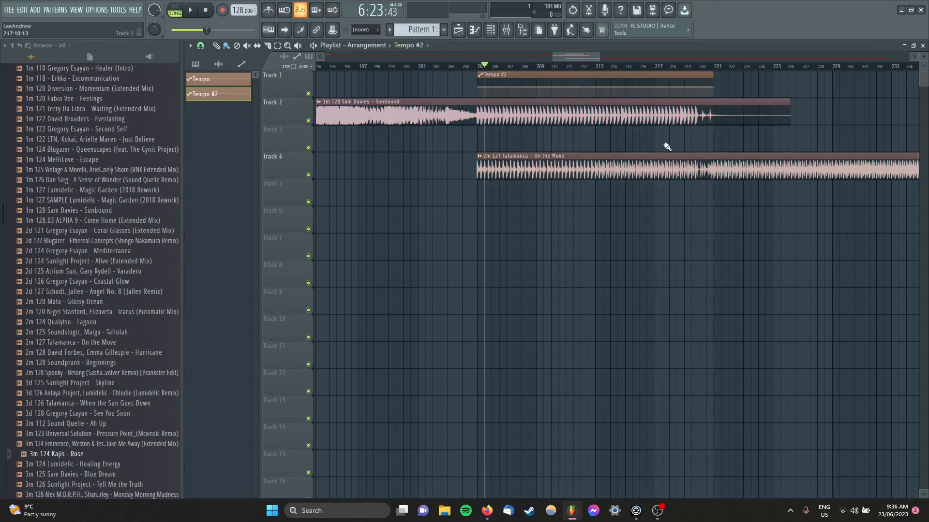
Step: Set the tempo to 127 BPM, paste that value into the Tempo #2 clip's end point, and return the playhead to bar 205
right_click(241, 12)
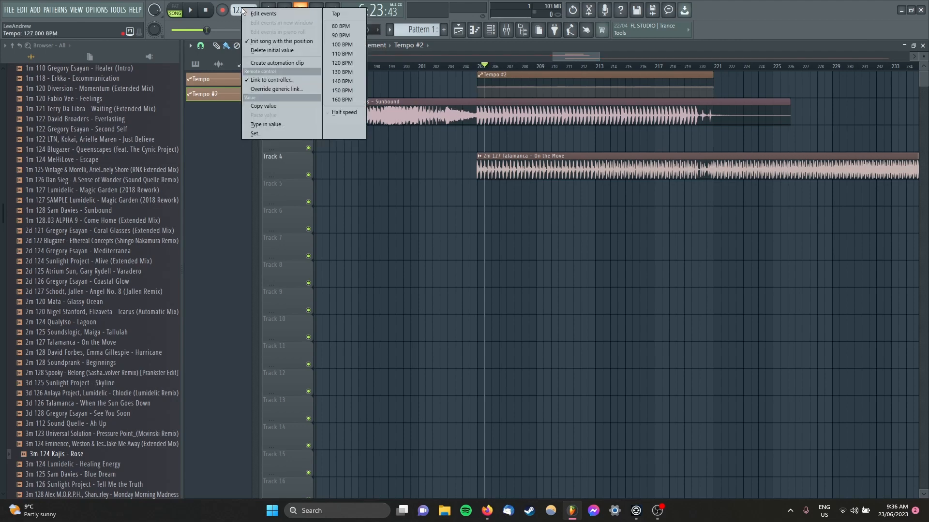
left_click(285, 106)
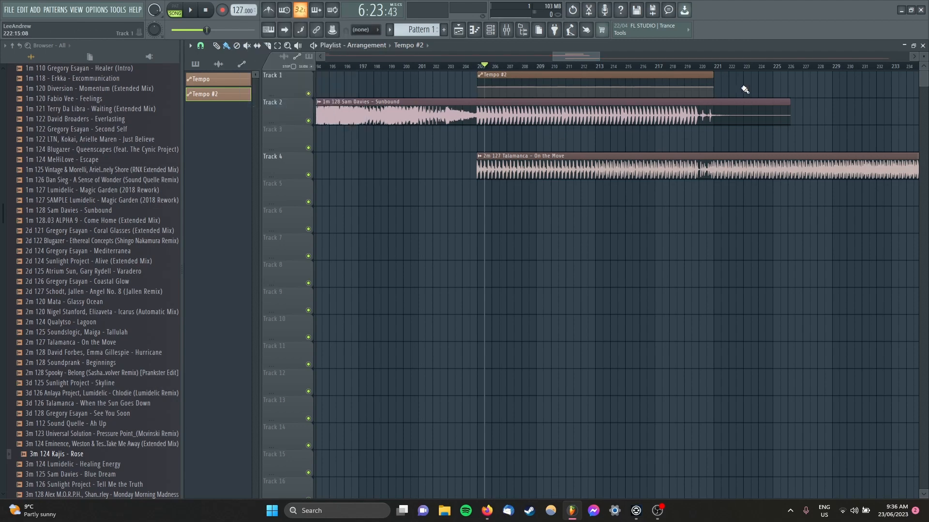
right_click(713, 86)
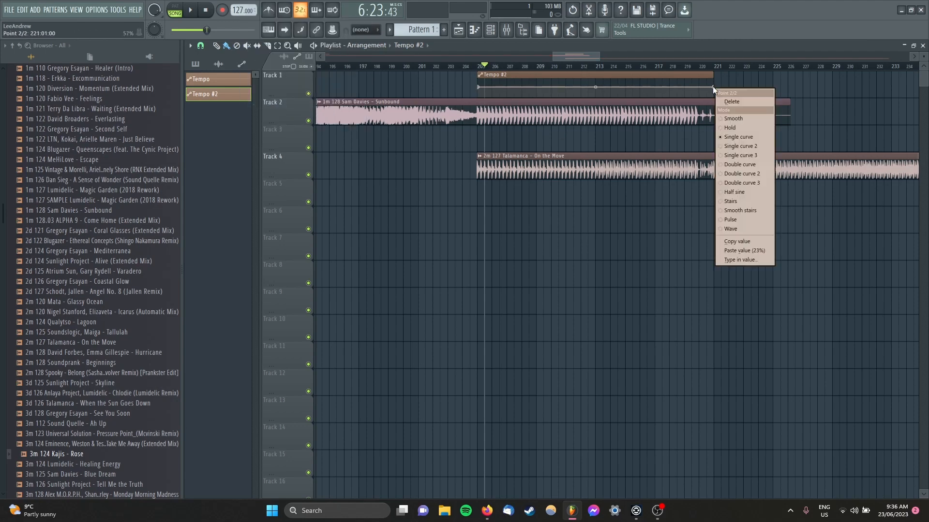
left_click(753, 249)
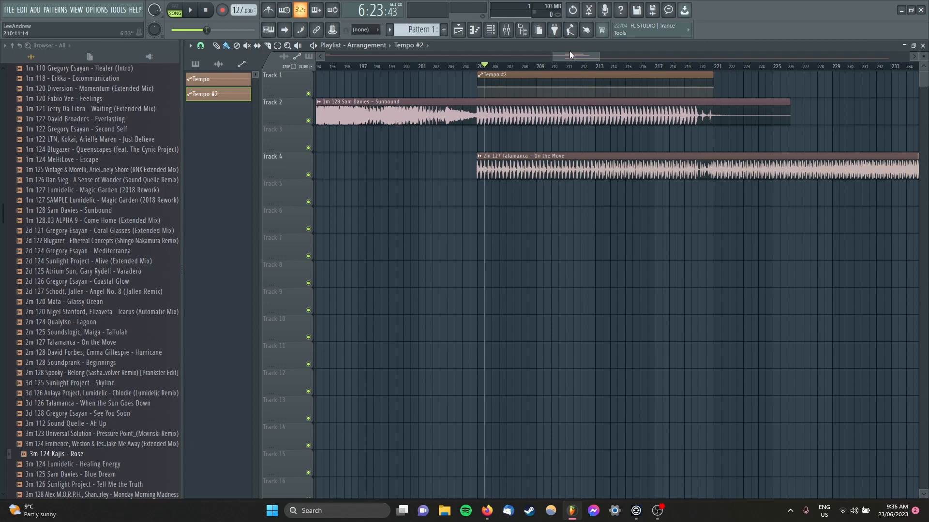
left_click(482, 66)
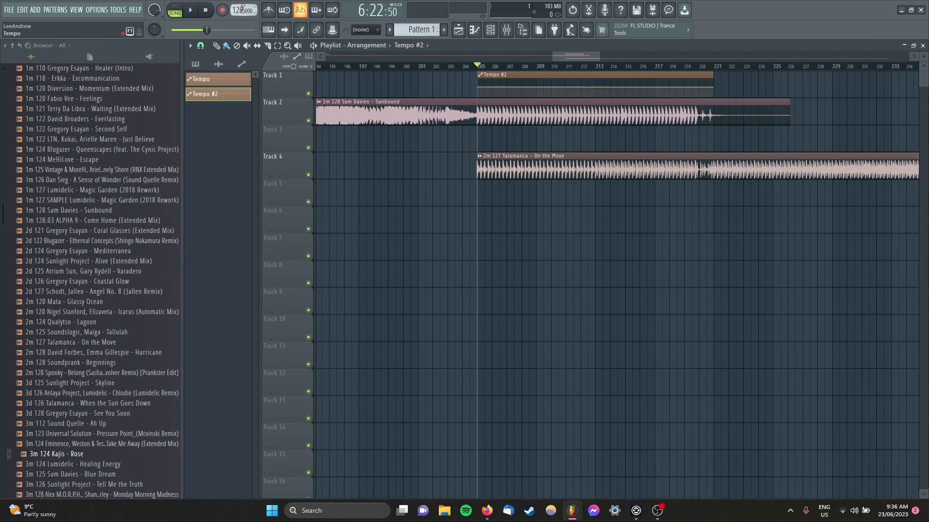
Step: Show all channels in the channel rack and route the song channels to mixer inserts
scroll(509, 231, "down", 6)
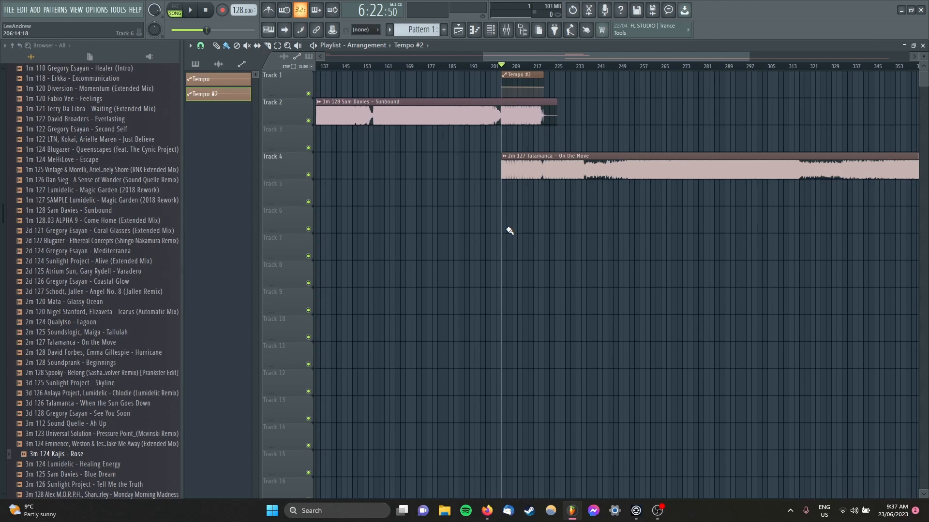
key("F6")
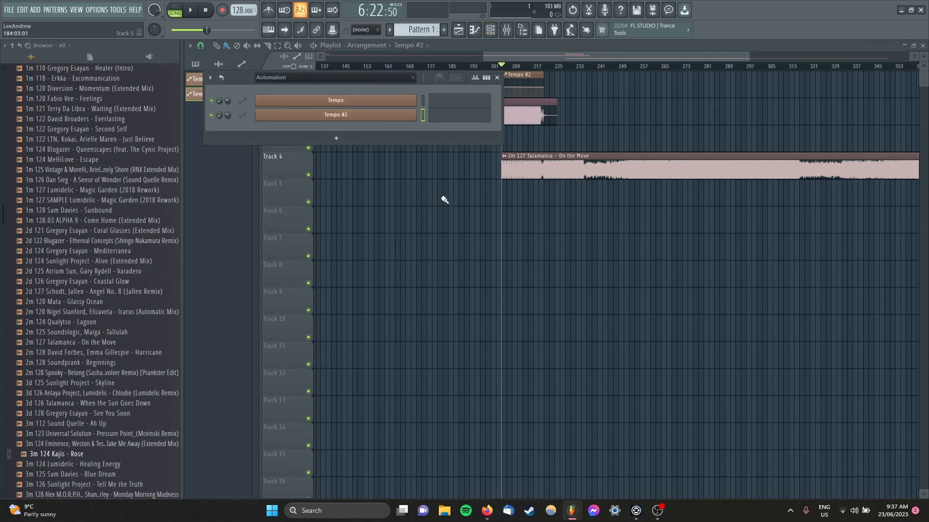
left_click(317, 77)
left_click(315, 92)
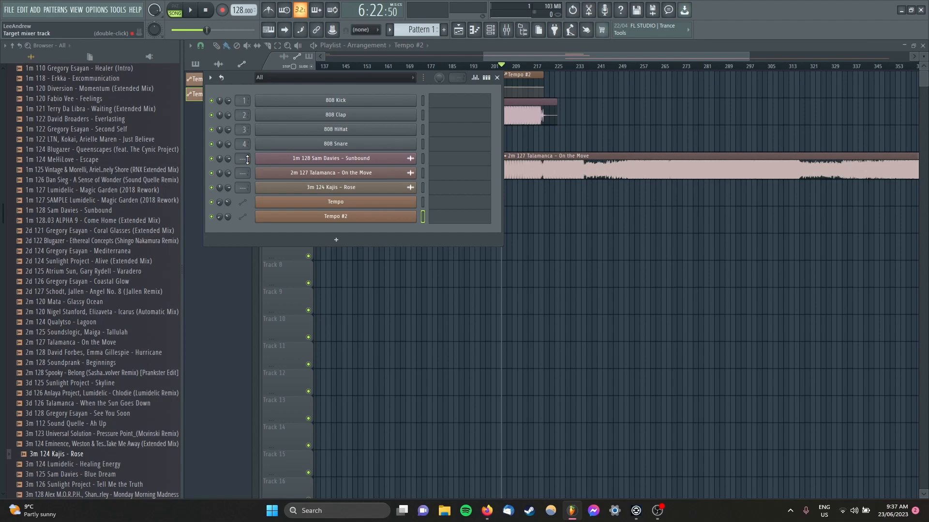
scroll(248, 160, "up", 1)
scroll(248, 174, "up", 2)
scroll(246, 188, "up", 3)
key("F6")
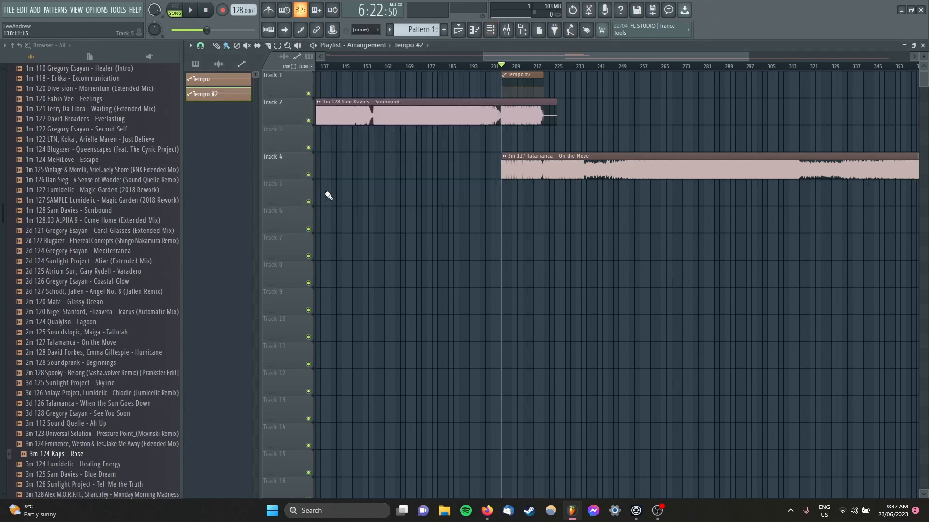
Step: Sidechain mixer Insert 2 to Insert 1 only and select Insert 1
key("F9")
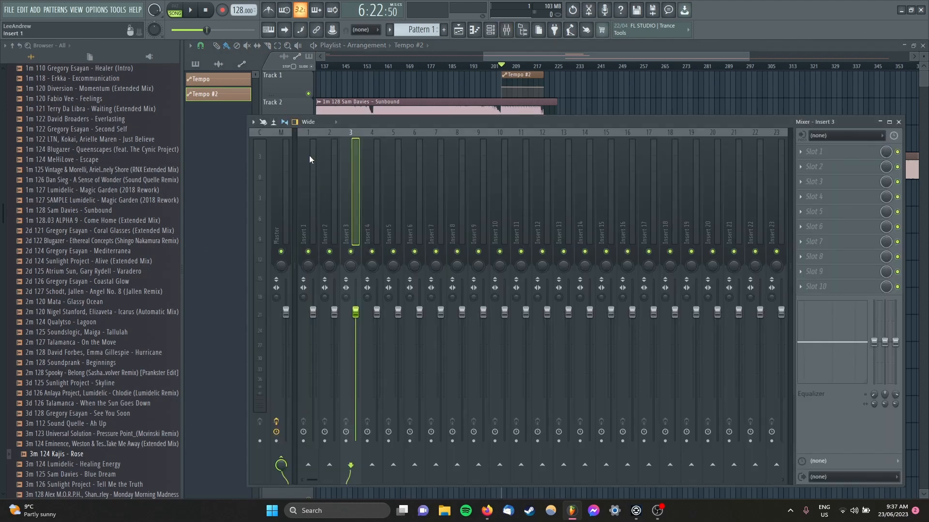
left_click(328, 155)
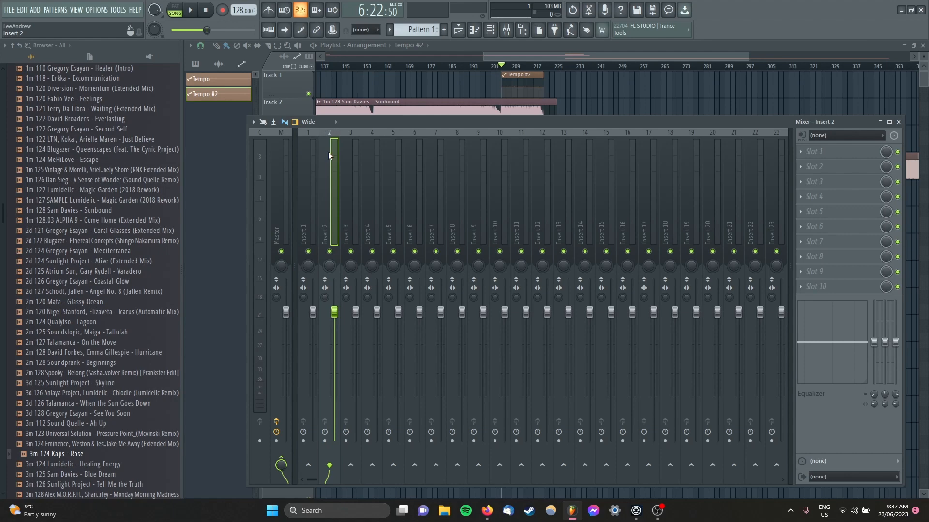
right_click(309, 466)
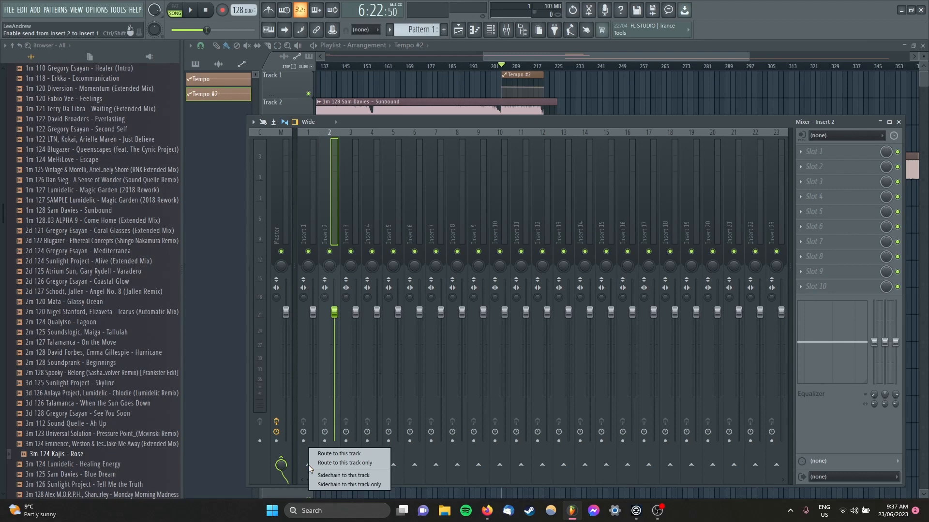
left_click(338, 483)
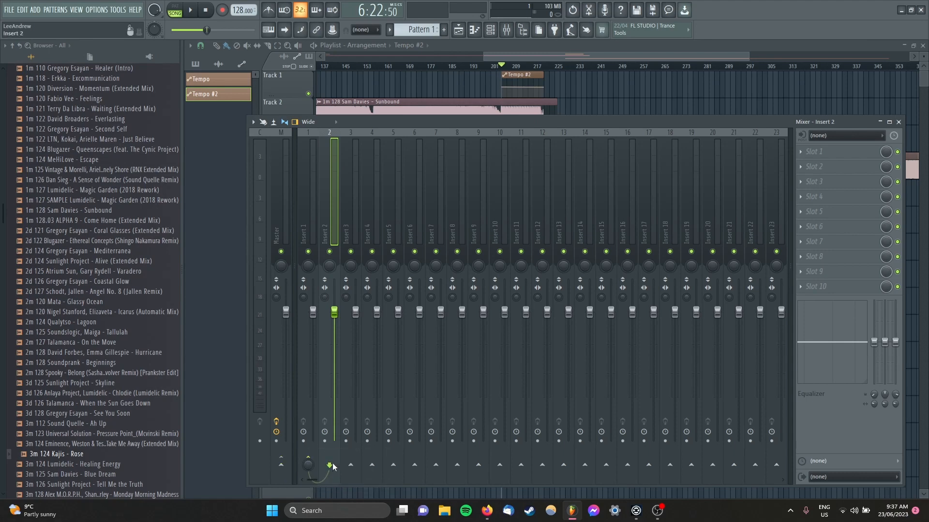
left_click(313, 153)
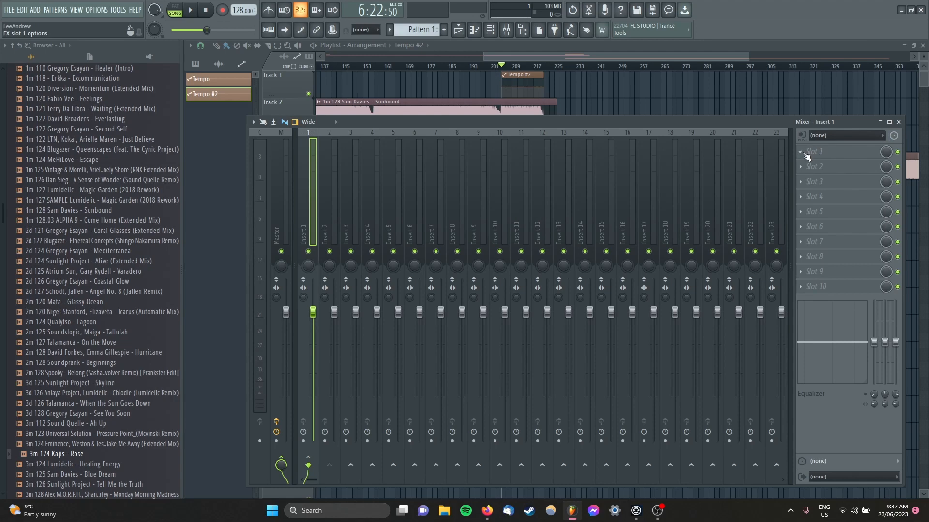
Step: Load the Transmutator effect into Slot 1 of Insert 1 and move its window clear of the first mixer tracks
left_click(803, 152)
left_click(780, 166)
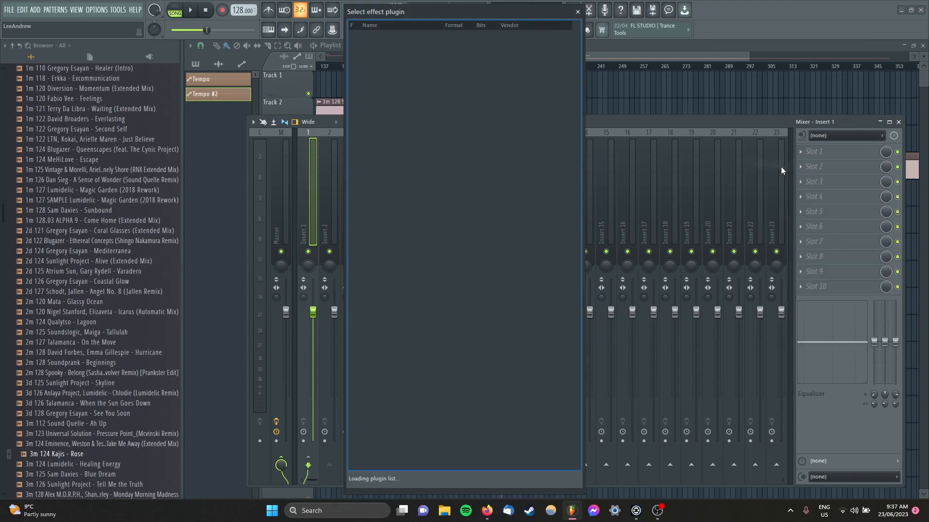
scroll(415, 309, "down", 20)
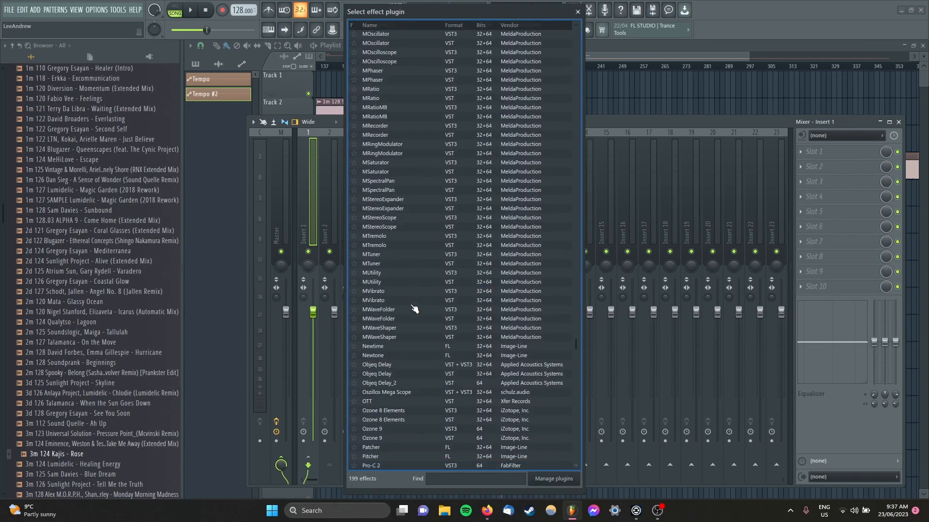
scroll(414, 309, "down", 12)
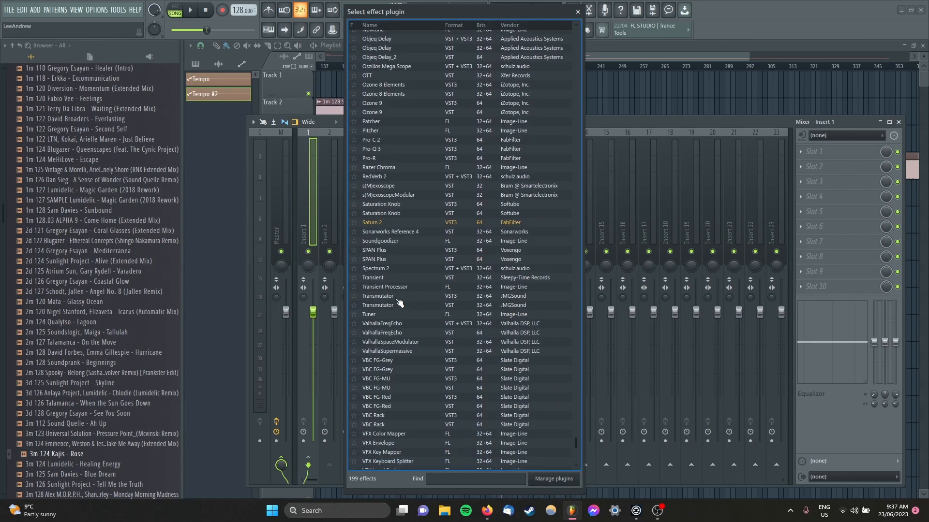
left_click(398, 304)
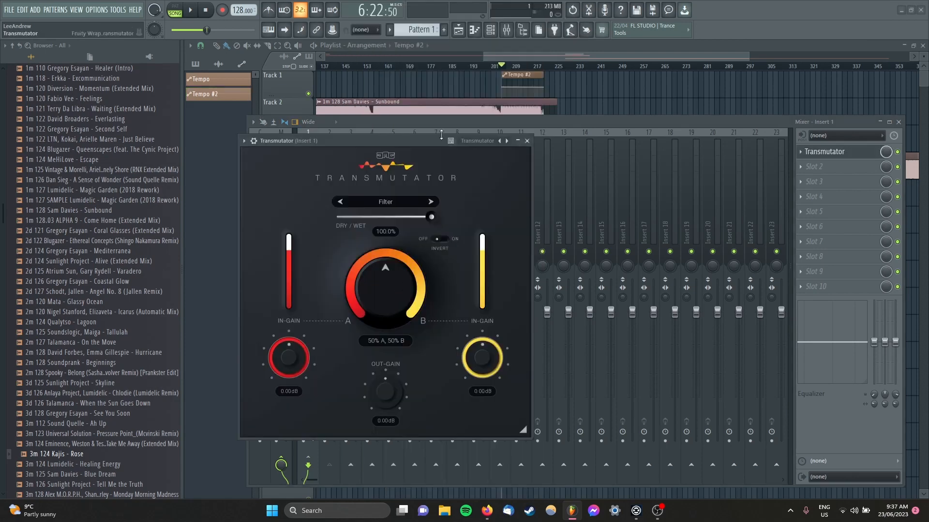
left_click_drag(417, 141, 558, 117)
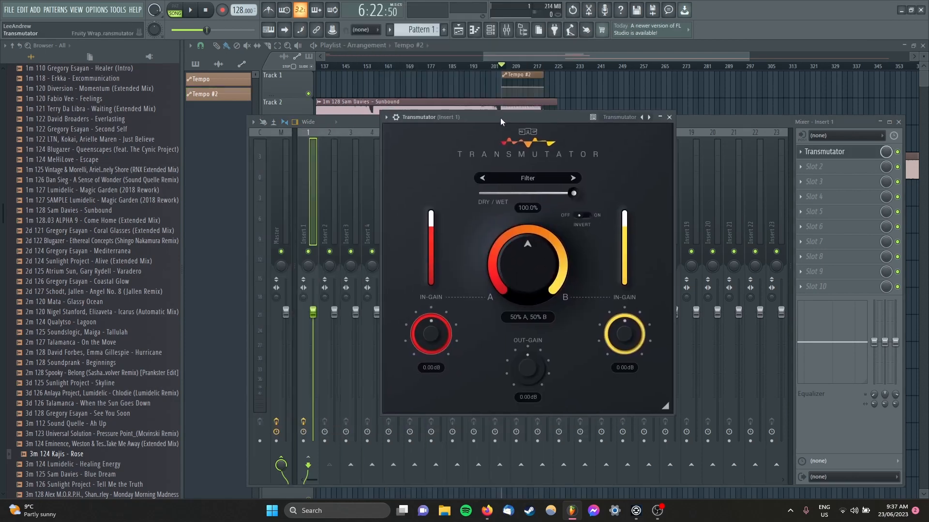
Step: Set Transmutator's Sidechain input to Insert 2 in its processing connections and return to the effect's interface
left_click(397, 118)
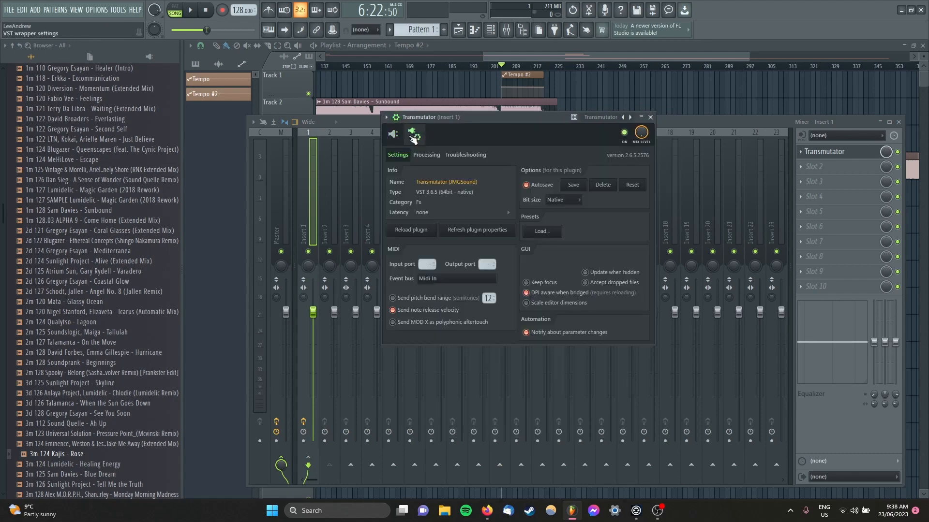
left_click(429, 157)
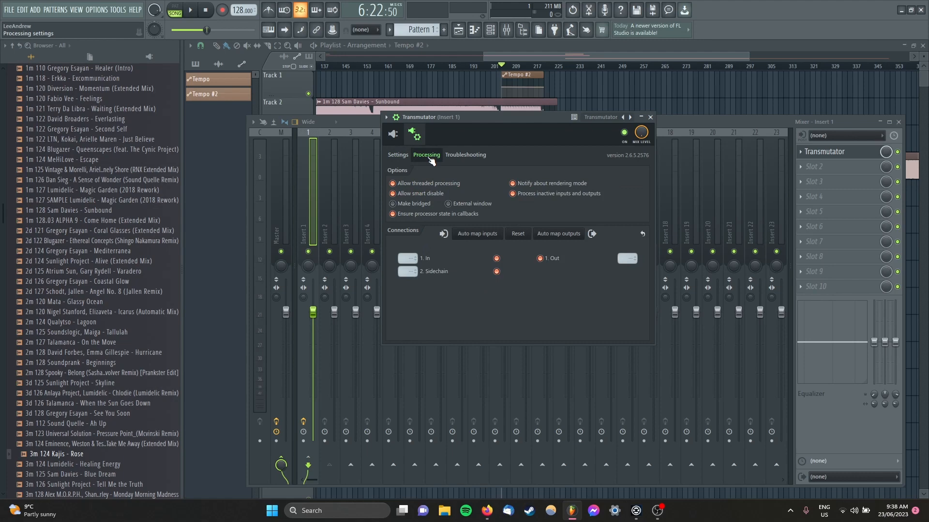
left_click(406, 272)
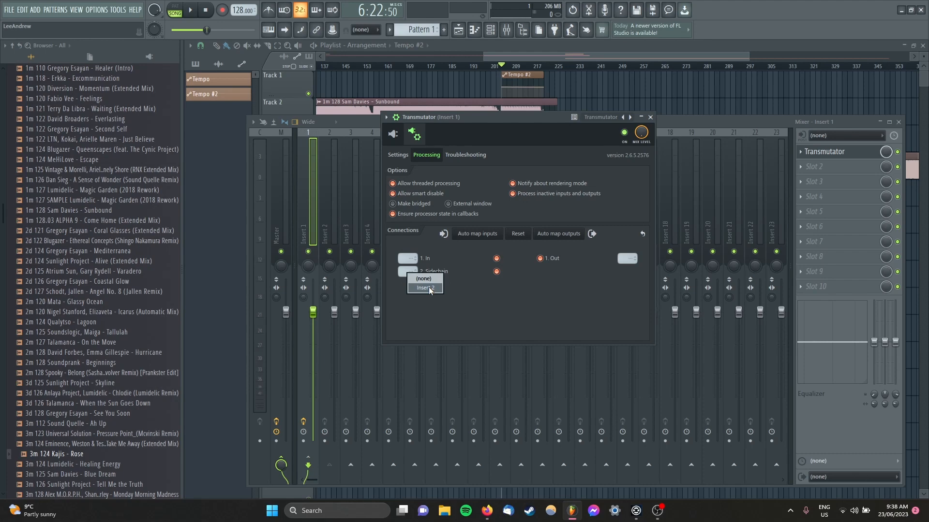
left_click(428, 288)
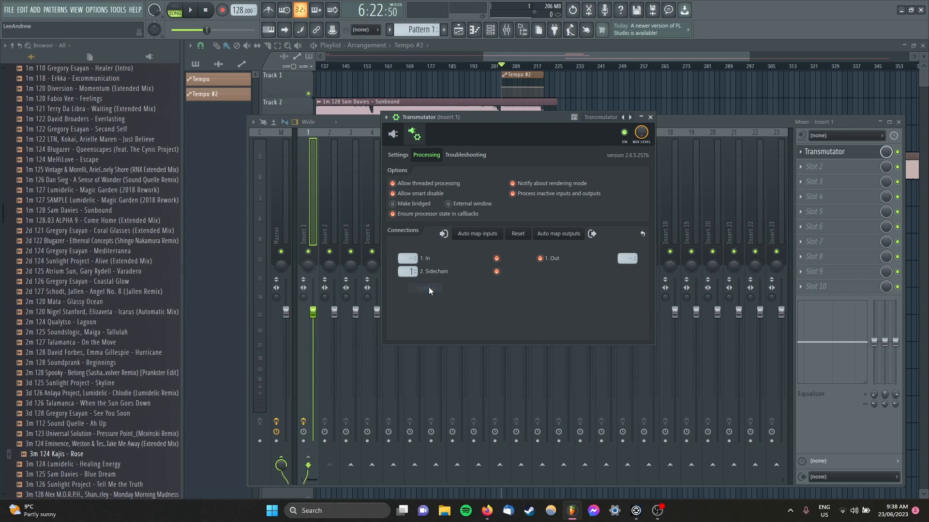
left_click(395, 137)
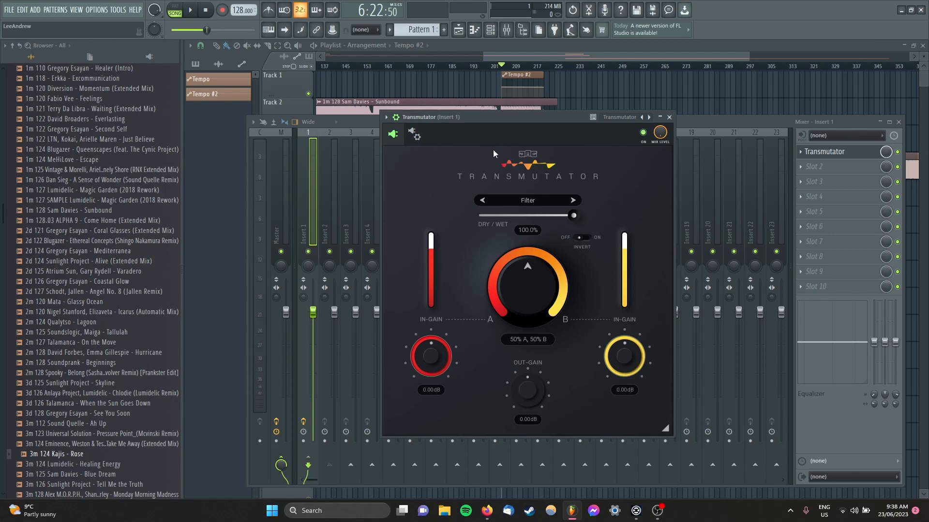
Step: Look through Transmutator's modes, keep Filter, turn the A/B control fully to A and leave Invert off
left_click(553, 202)
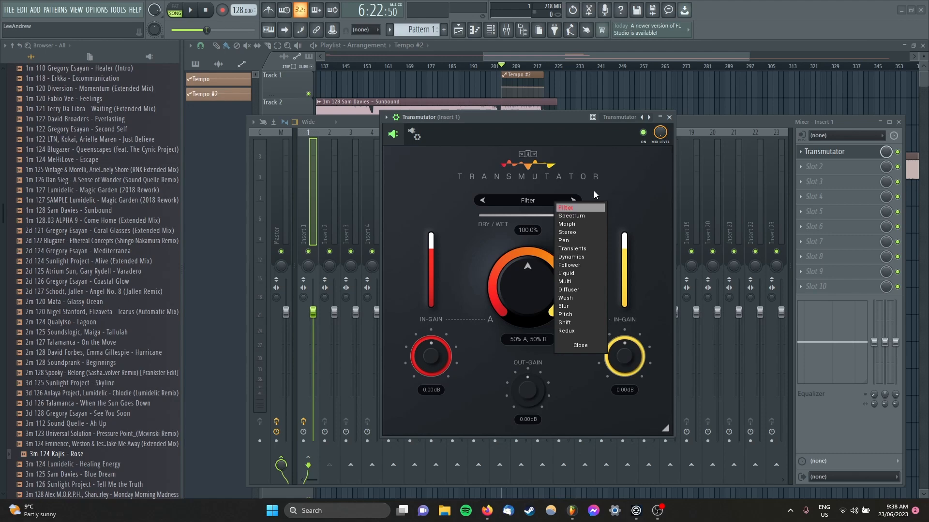
left_click(613, 180)
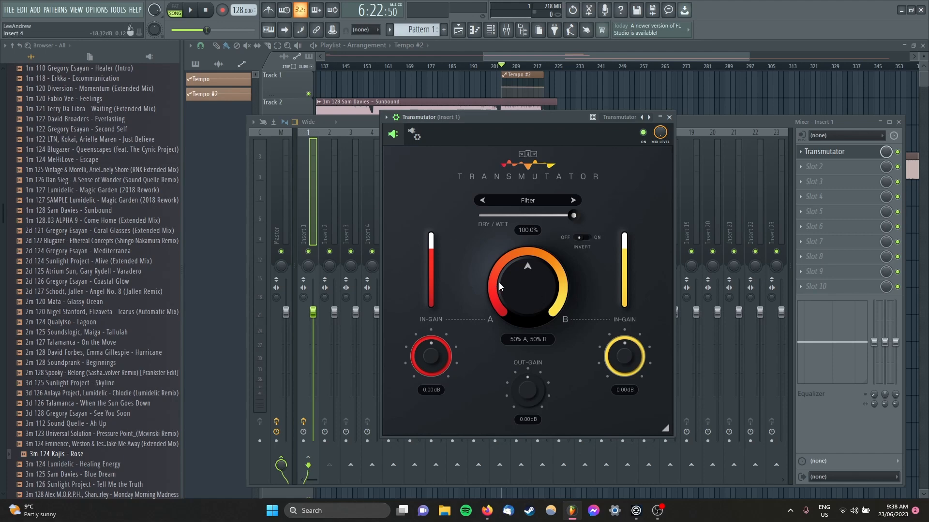
mouse_move(526, 276)
left_mouse_down()
mouse_move(525, 320)
mouse_move(525, 259)
left_mouse_up()
left_click_drag(547, 289, 513, 301)
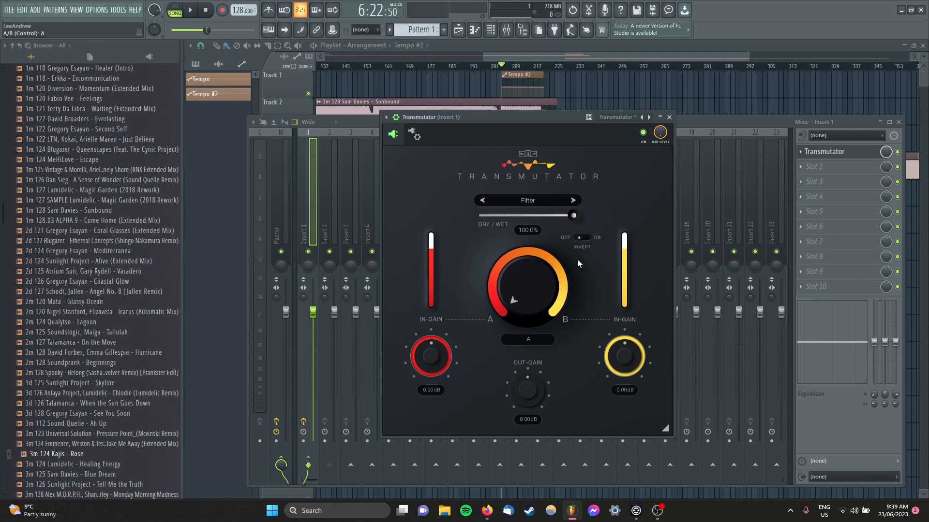
left_click(583, 241)
left_click(587, 239)
Step: Create an automation clip for Transmutator's A/B control and ramp it up from bar 205 to bar 221
right_click(525, 289)
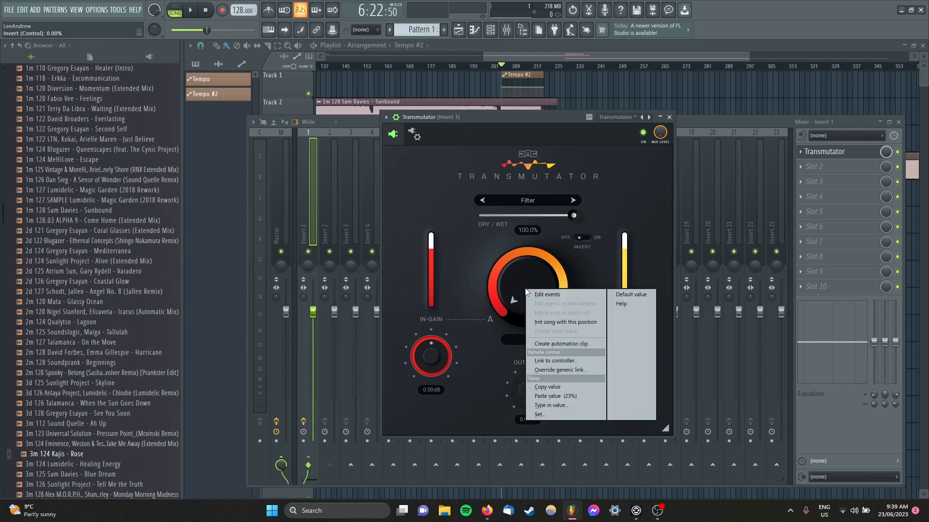
left_click(565, 344)
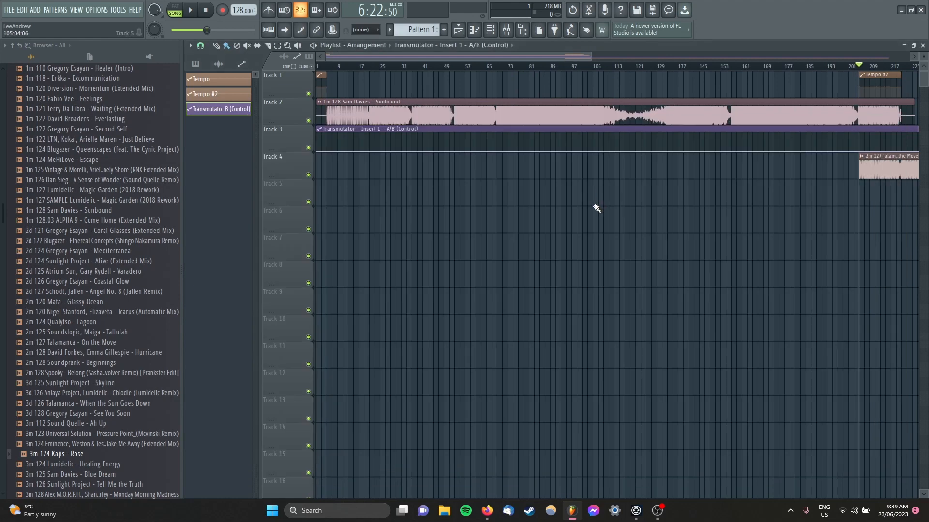
scroll(597, 208, "down", 4)
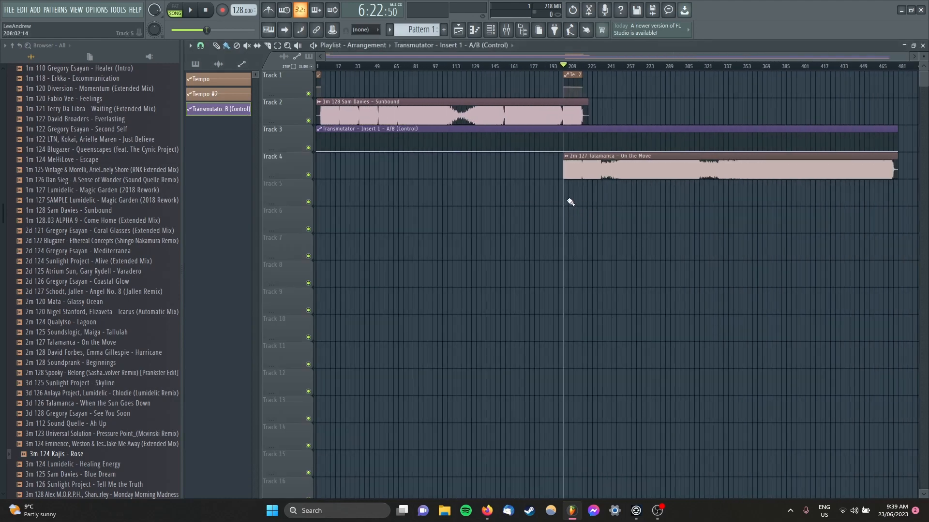
scroll(571, 200, "up", 6)
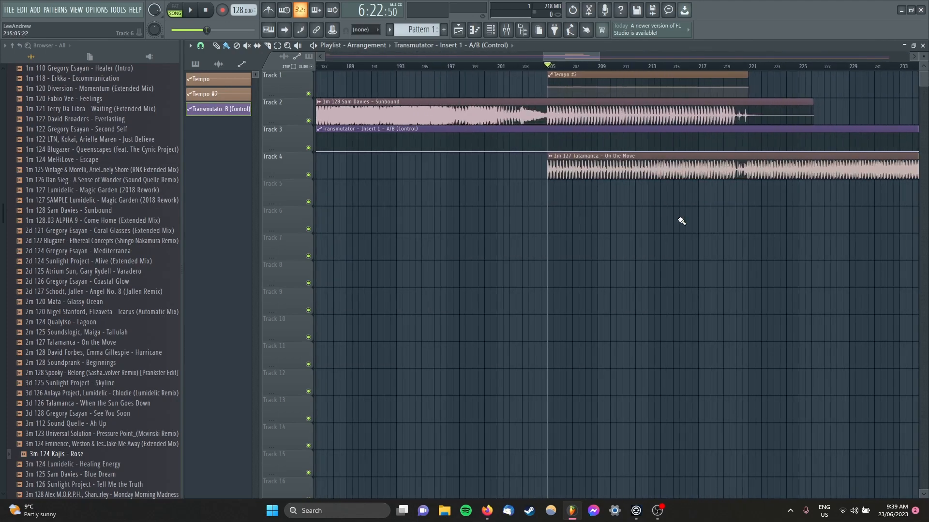
scroll(547, 184, "up", 3)
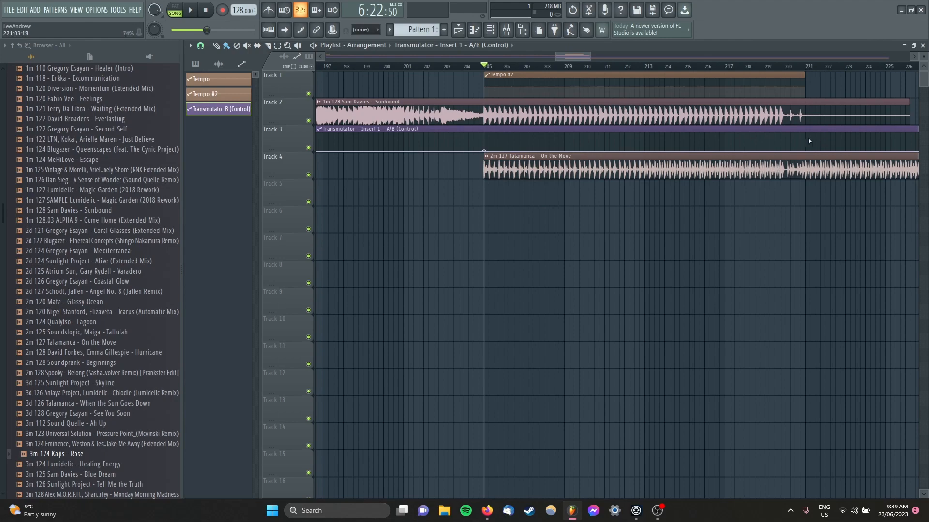
left_click_drag(805, 142, 805, 134)
Step: Raise the A/B automation clip's end point so the level stays flat from bar 221 onward
scroll(724, 213, "down", 6)
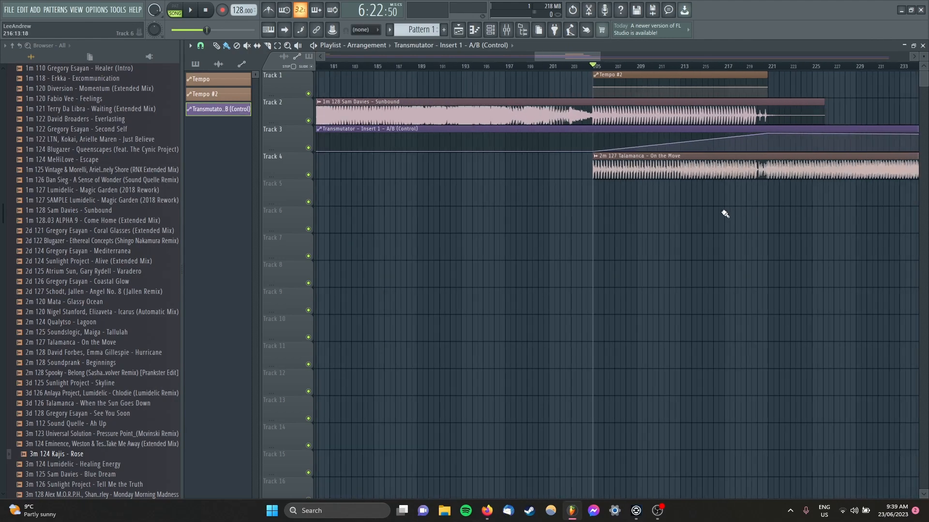
scroll(725, 214, "down", 3)
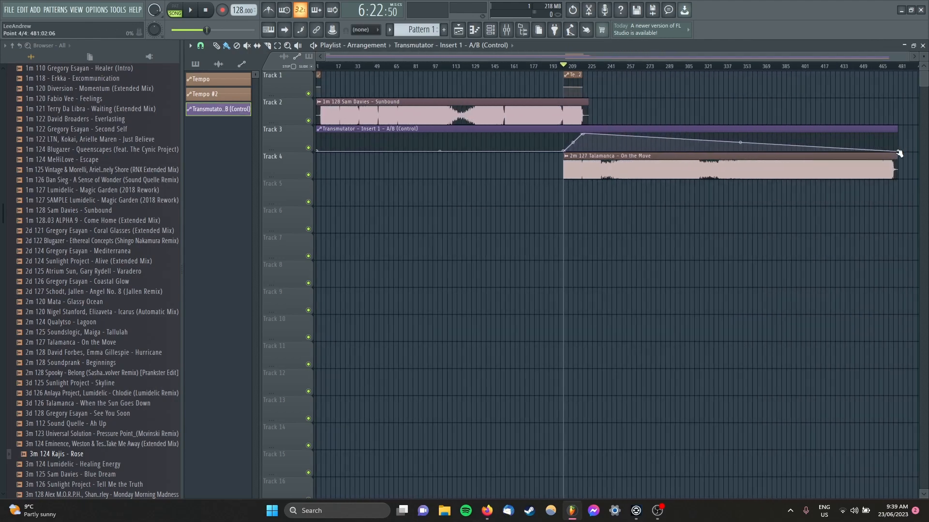
scroll(567, 215, "up", 9)
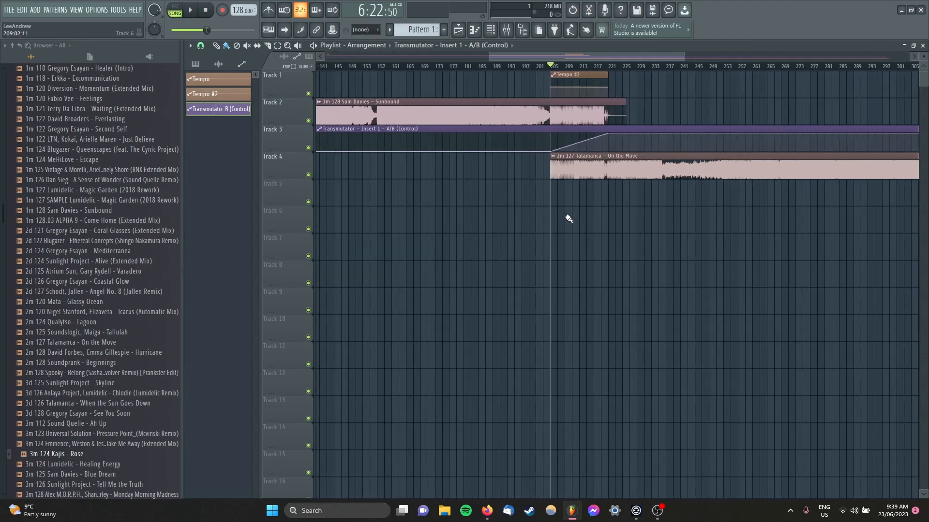
scroll(566, 222, "up", 1)
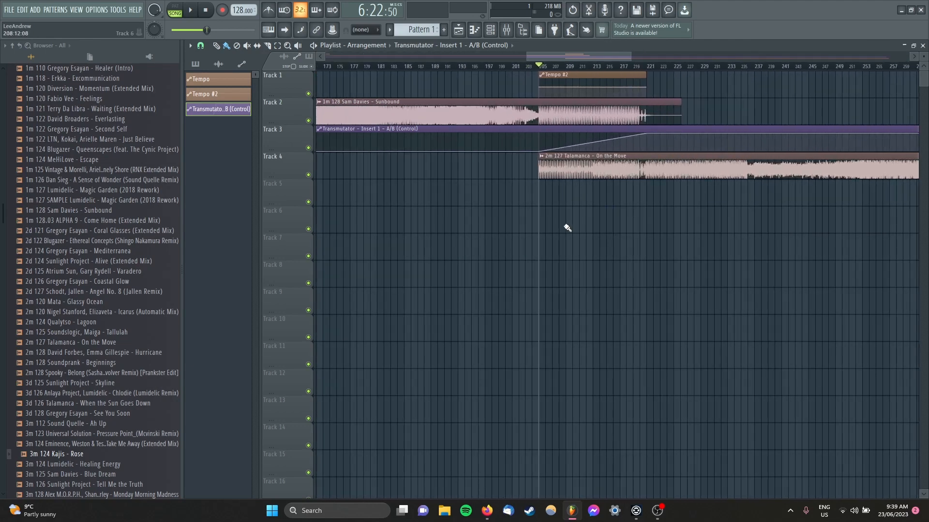
Step: Mute Track 4, keep Tracks 1 to 3 active, and play the Sunbound transition from bar 203
left_click(529, 67)
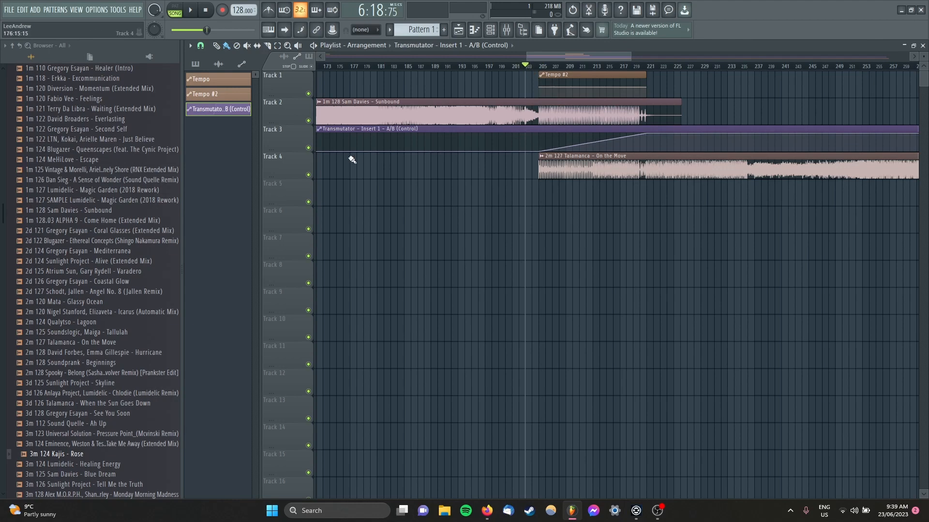
left_click(308, 176)
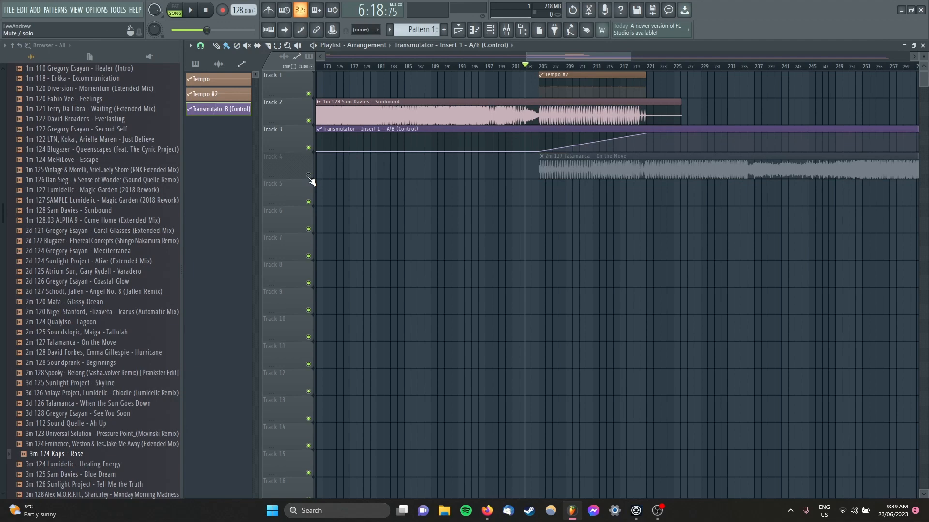
right_click(309, 176)
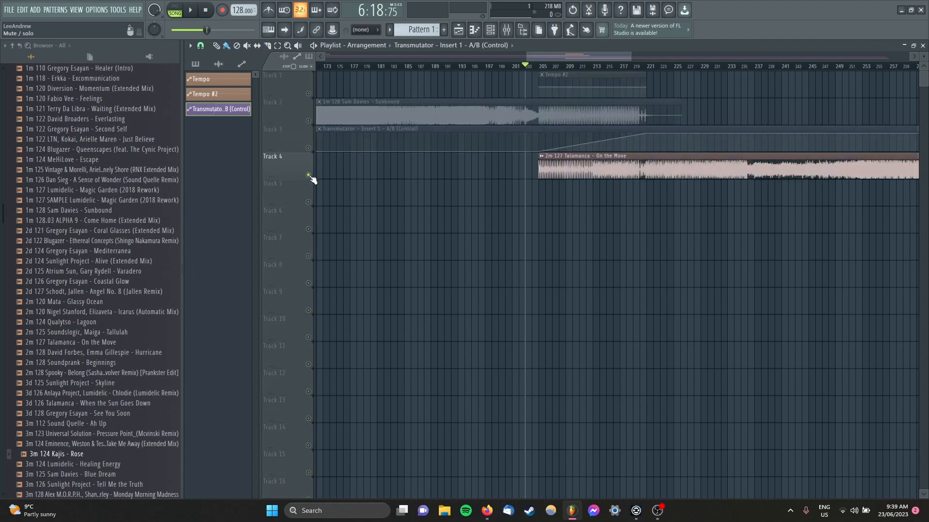
left_click(308, 148)
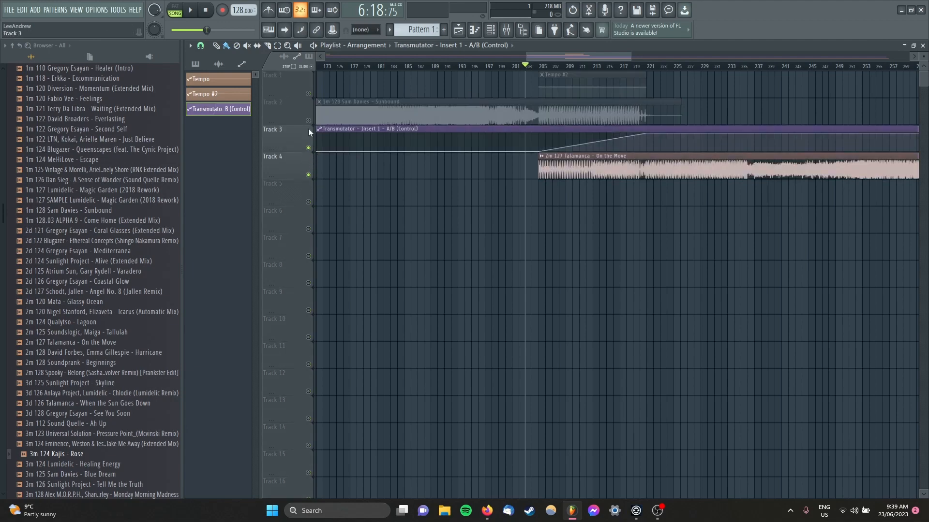
left_click(308, 121)
left_click(308, 148)
left_click(309, 175)
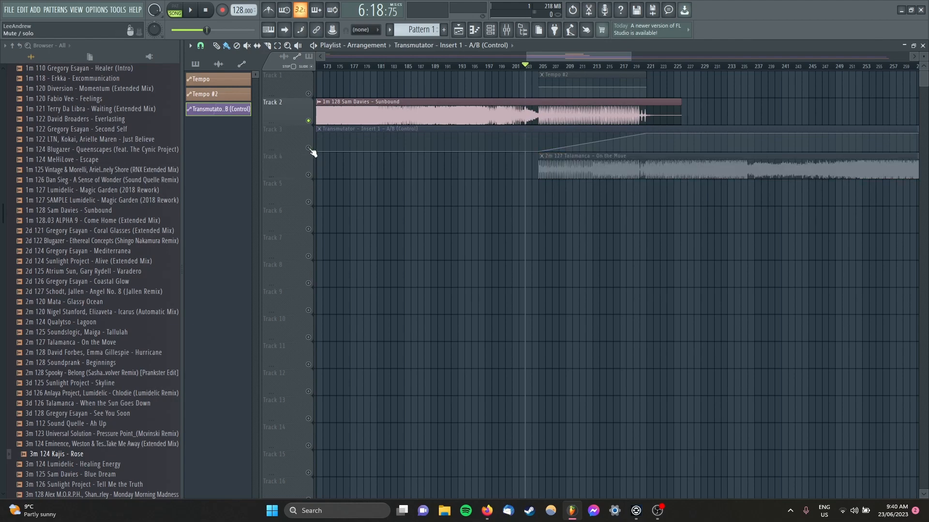
left_click(308, 148)
right_click(309, 176)
right_click(309, 176)
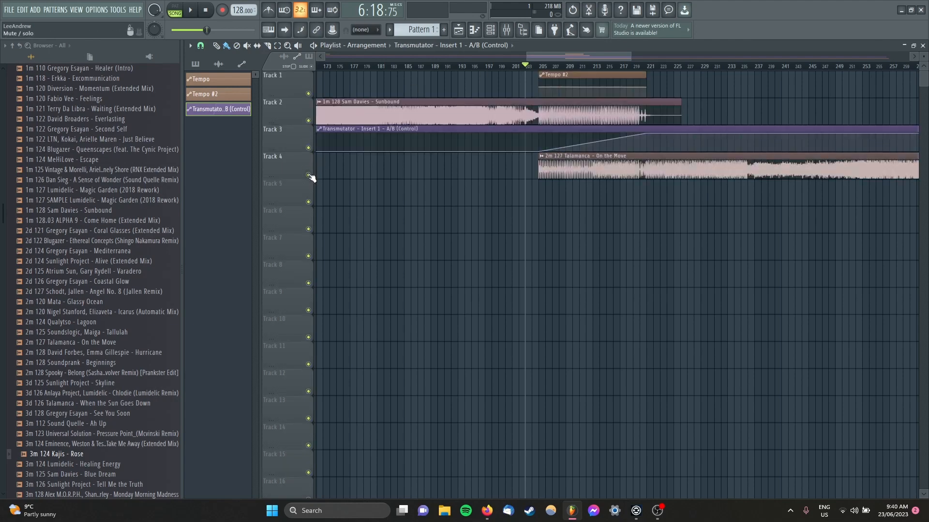
left_click(308, 175)
key("space")
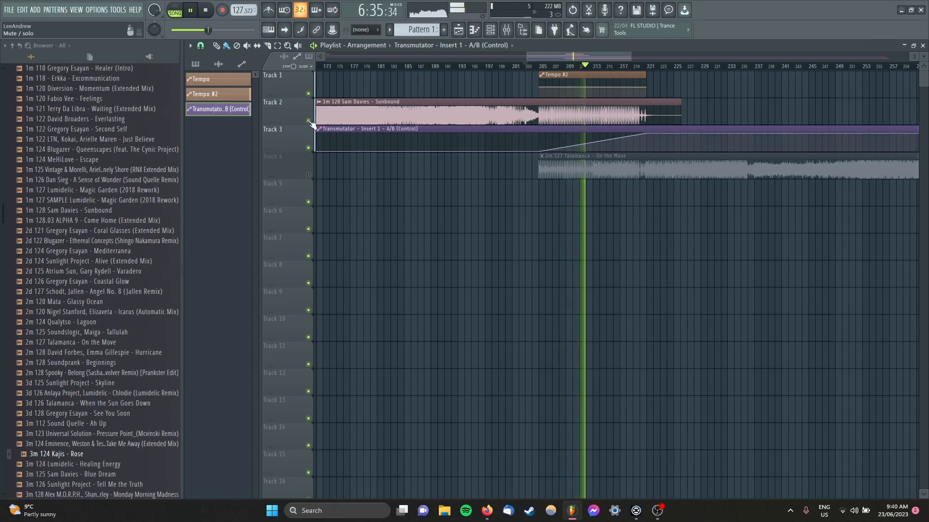
Step: Mute Track 2 and unmute Track 4 during playback to hear On the Move alone, and stop playback
left_click(308, 121)
left_click(308, 175)
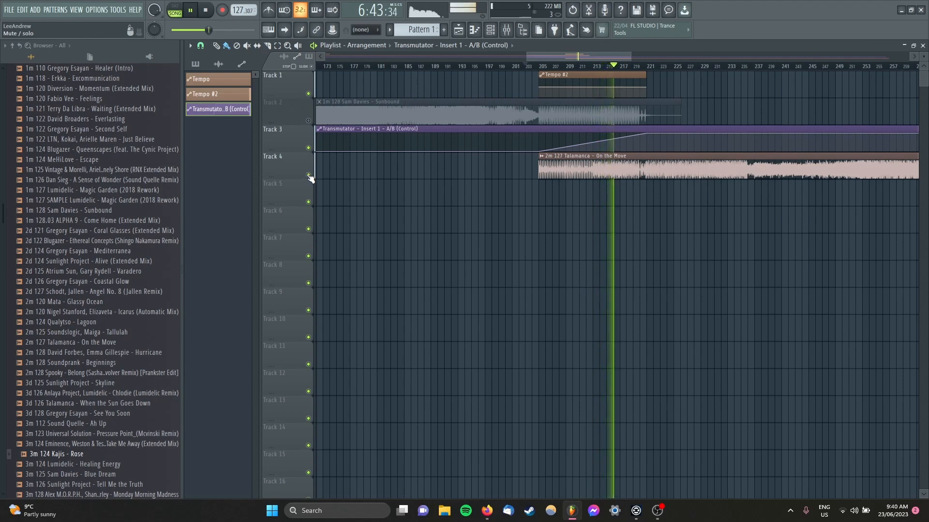
key("space")
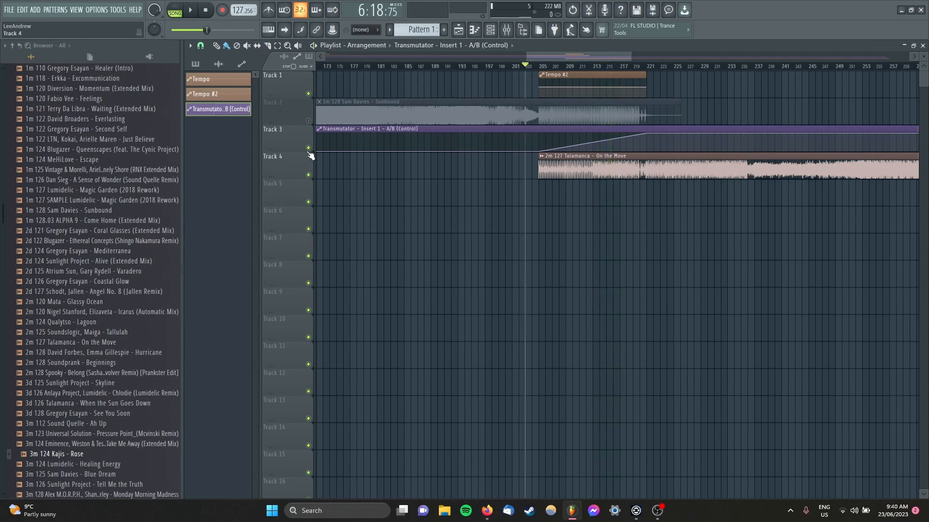
Step: Unmute Track 2 and play the full transition with both songs from bar 204, stopping past bar 221
right_click(308, 121)
right_click(309, 121)
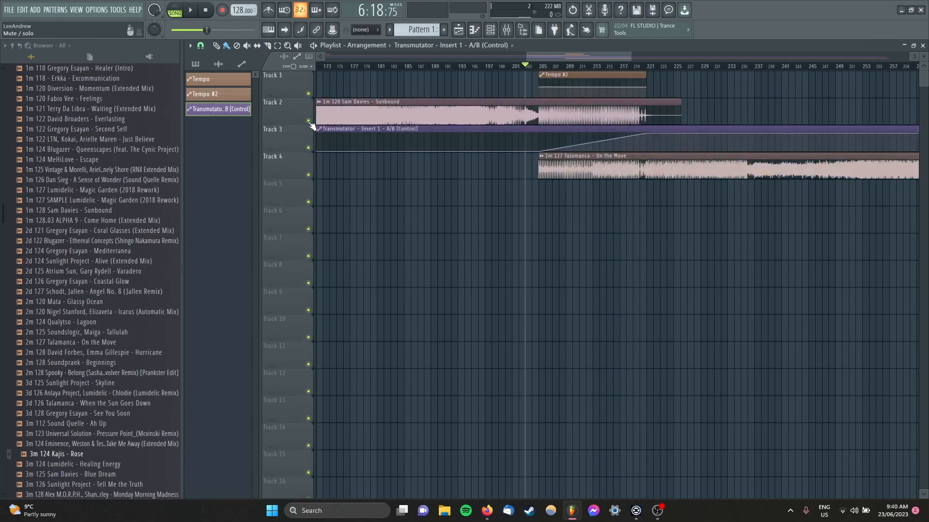
left_click(538, 67)
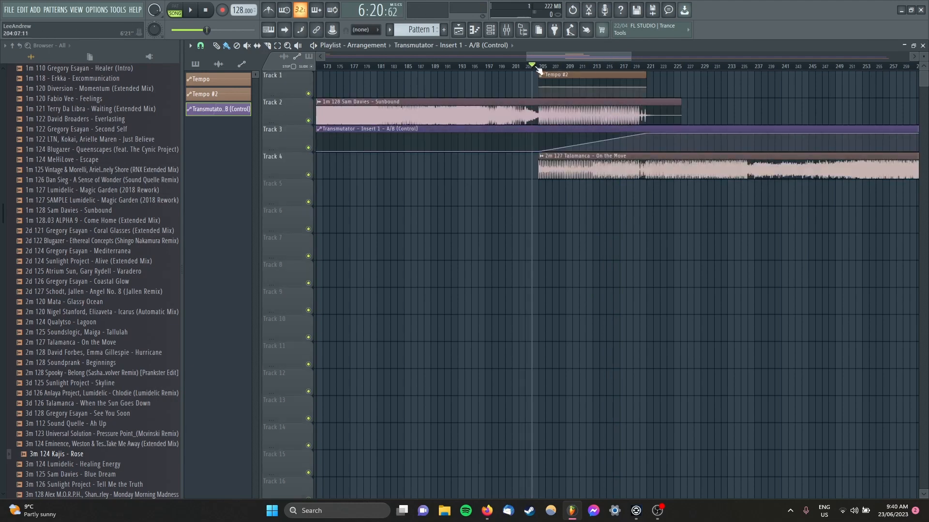
key("space")
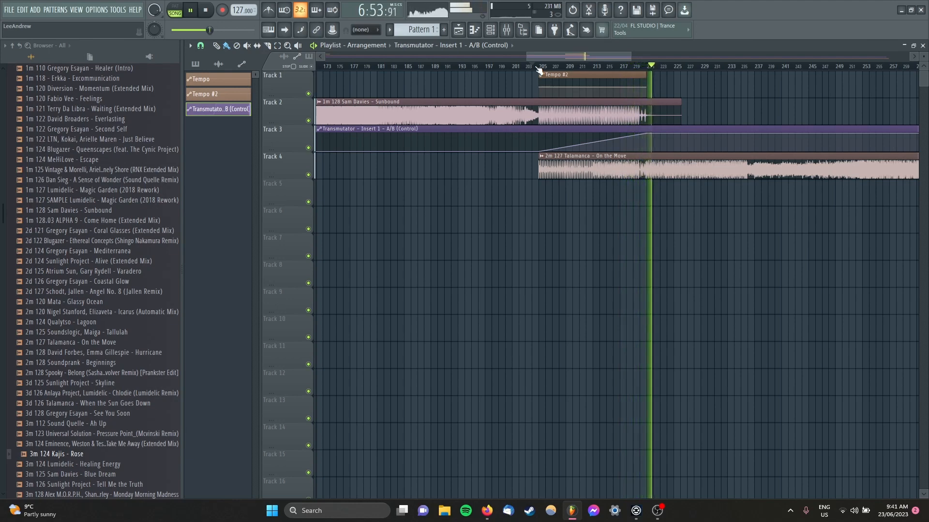
key("space")
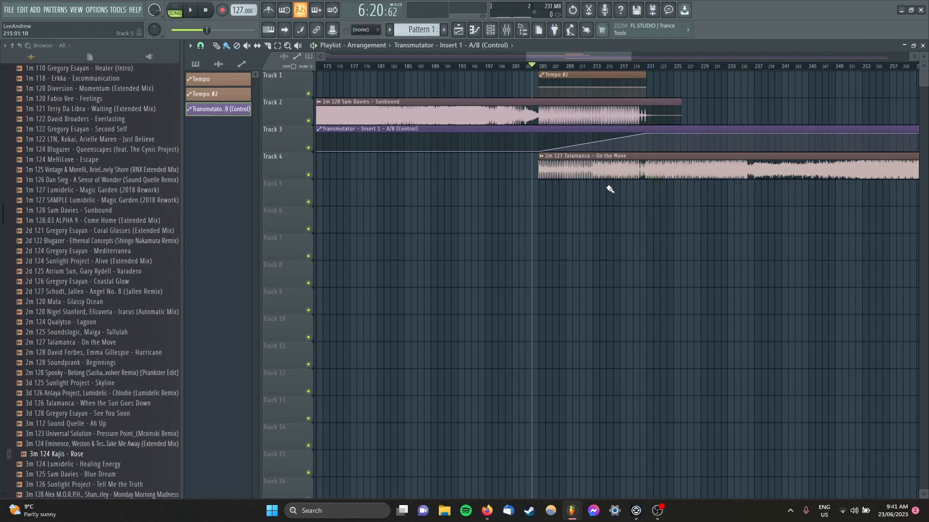
Step: Try ending the A/B automation ramp at bar 220, play it from bar 219, and return the point to bar 221
scroll(662, 209, "up", 5)
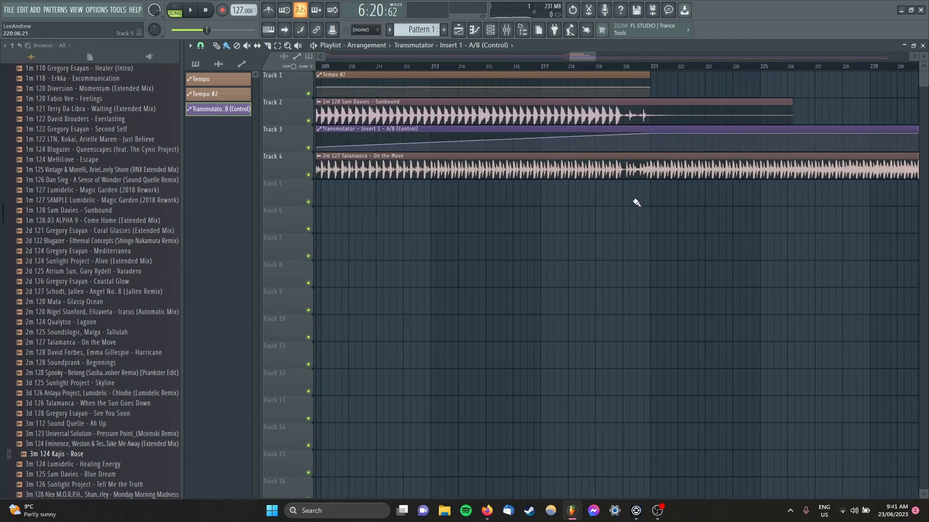
scroll(636, 203, "up", 3)
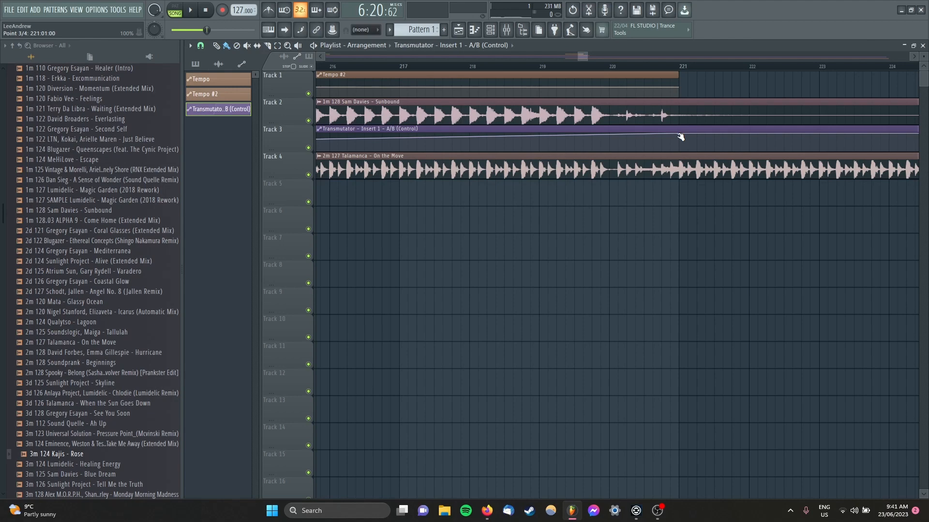
left_click_drag(679, 135, 612, 140)
left_click(539, 67)
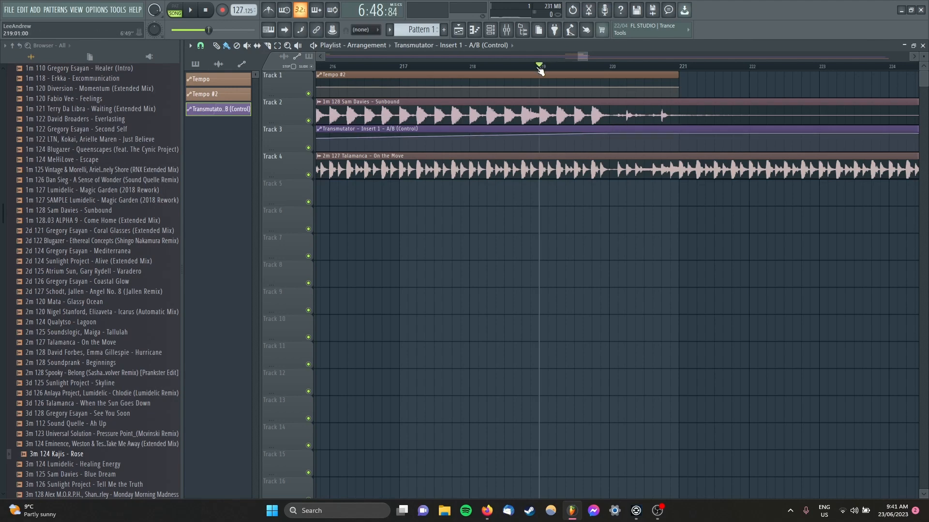
key("space")
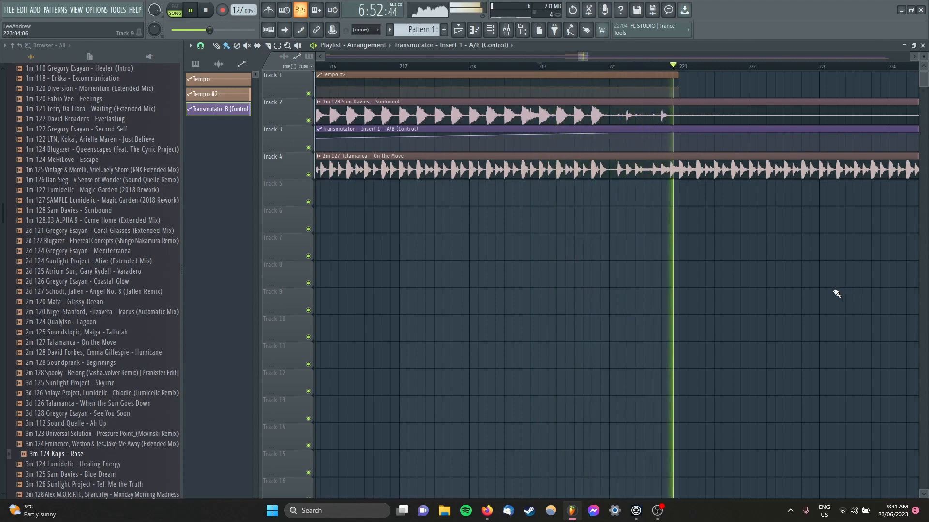
key("space")
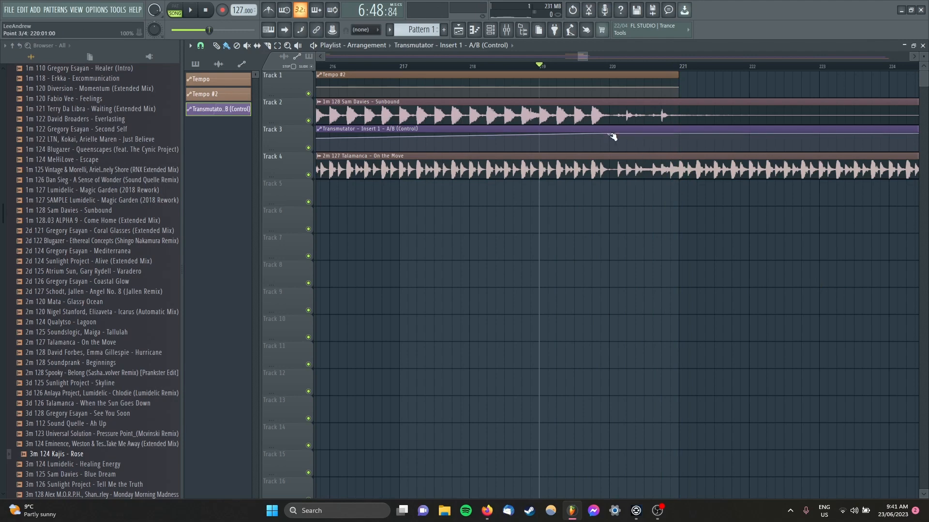
left_click_drag(612, 137, 676, 122)
Step: Add the Kajis - Rose audio clip to Track 6, starting at bar 446 near the end of On the Move
scroll(617, 222, "down", 5)
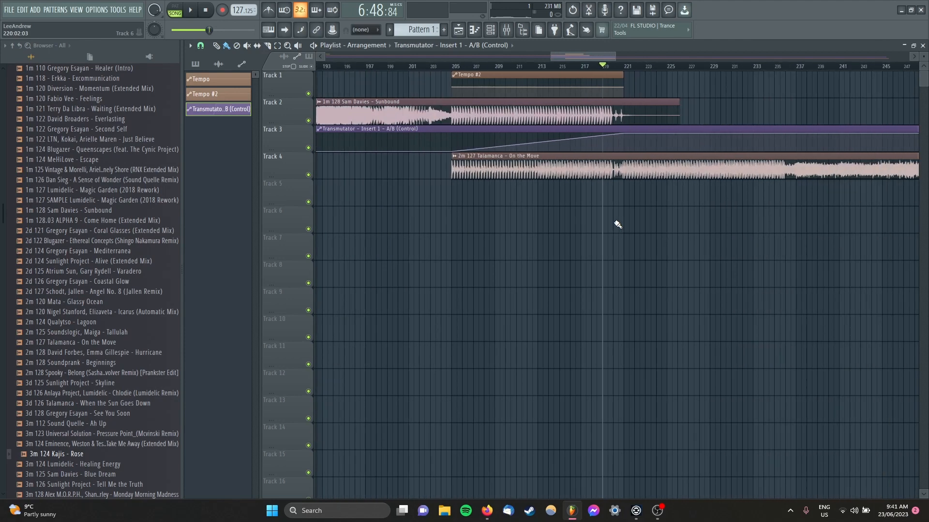
scroll(618, 224, "down", 5)
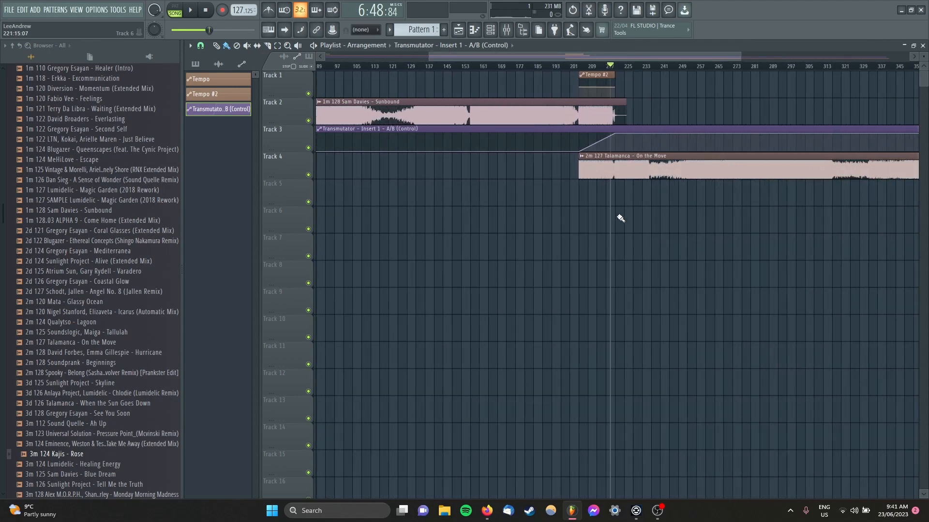
scroll(648, 231, "down", 4)
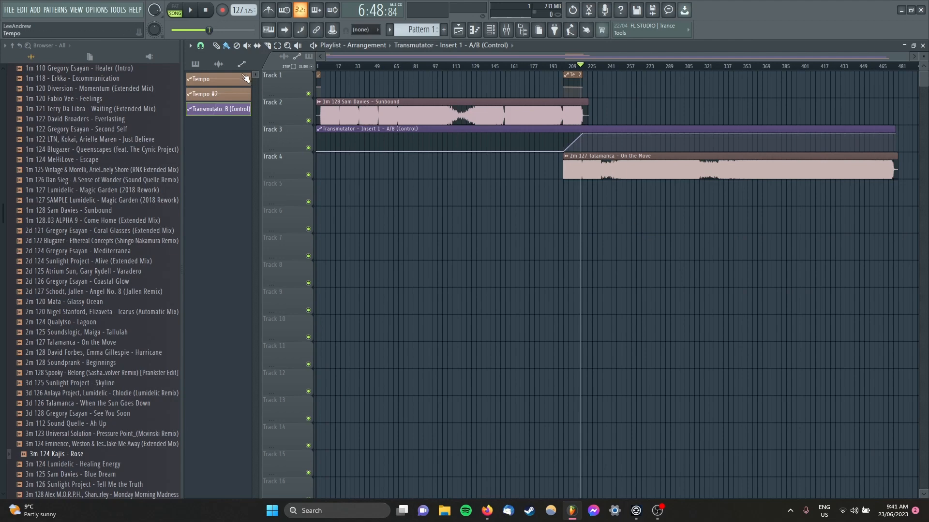
left_click(219, 63)
left_click_drag(222, 114, 845, 226)
scroll(776, 254, "down", 1)
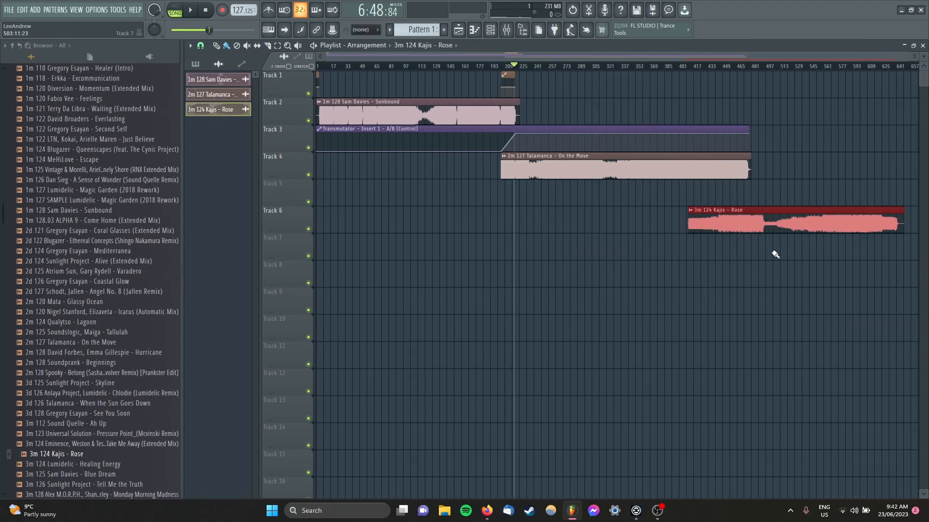
left_click_drag(760, 223, 790, 221)
Step: Set the Kajis - Rose sample's time-stretching mode to Stretch and close its channel settings
double_click(790, 221)
left_click(518, 230)
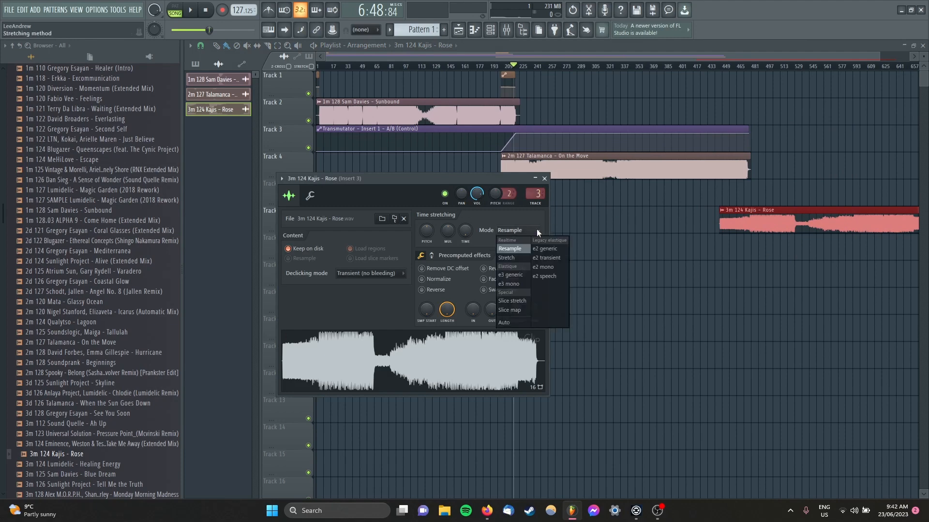
left_click(510, 261)
left_click(544, 179)
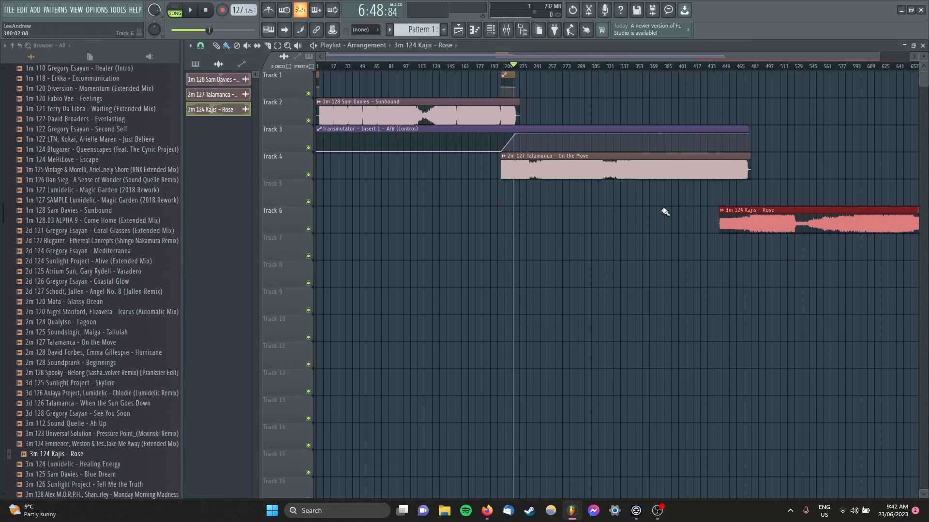
Step: Fit the Kajis - Rose clip to the project tempo with a sample tempo of 124 BPM
left_click(721, 211)
left_click(804, 274)
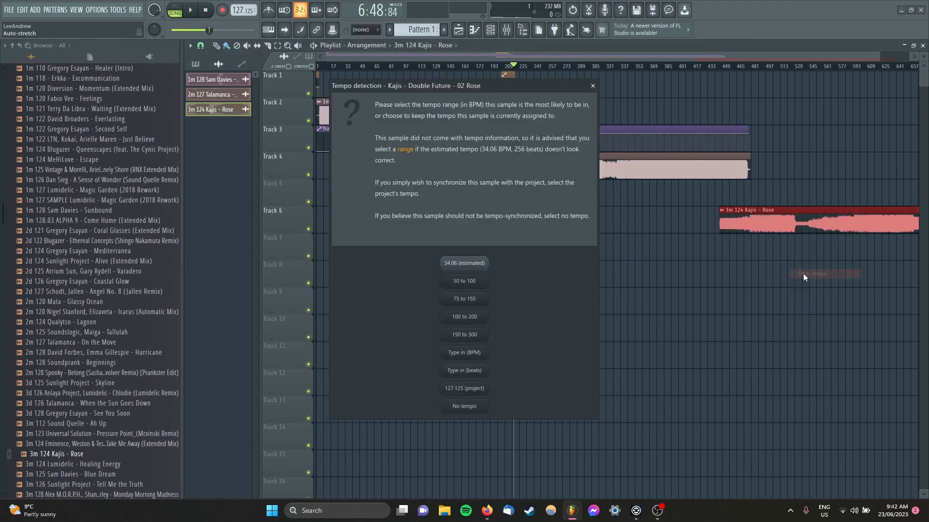
left_click(477, 357)
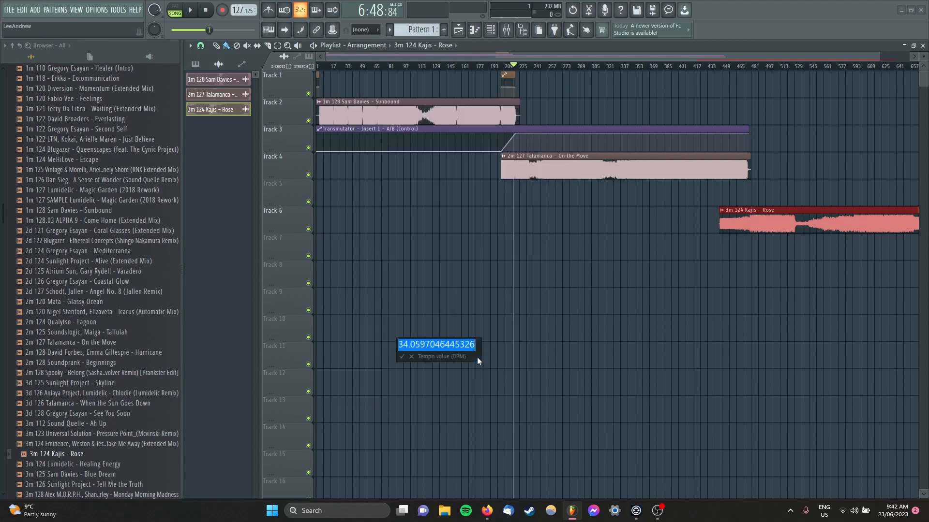
type("12")
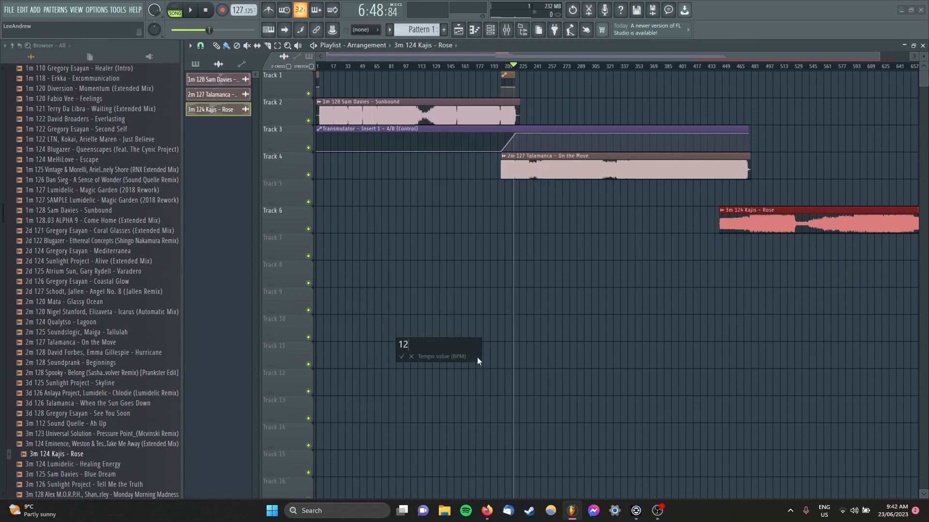
type("4")
key("Return")
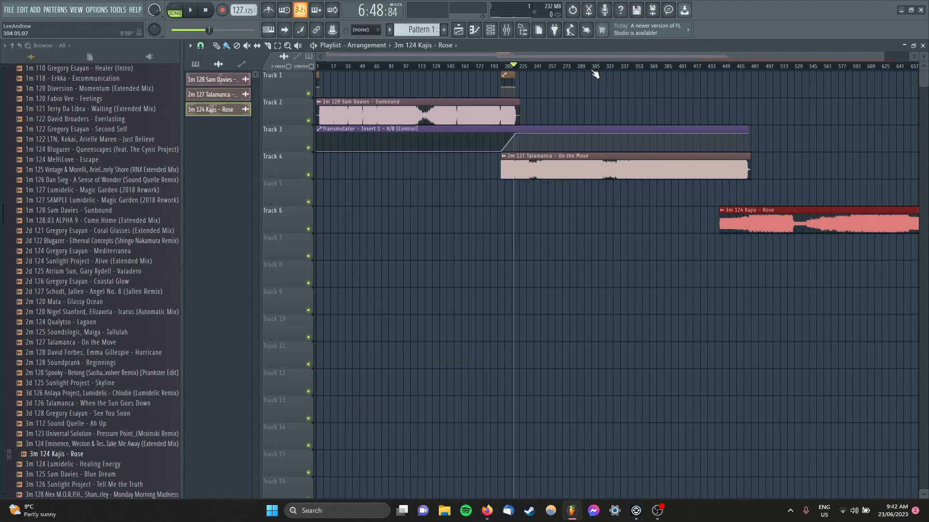
Step: Check Rose's first beat against the grid, then try starting the clip at bar 468 and at bar 460
scroll(549, 203, "up", 10)
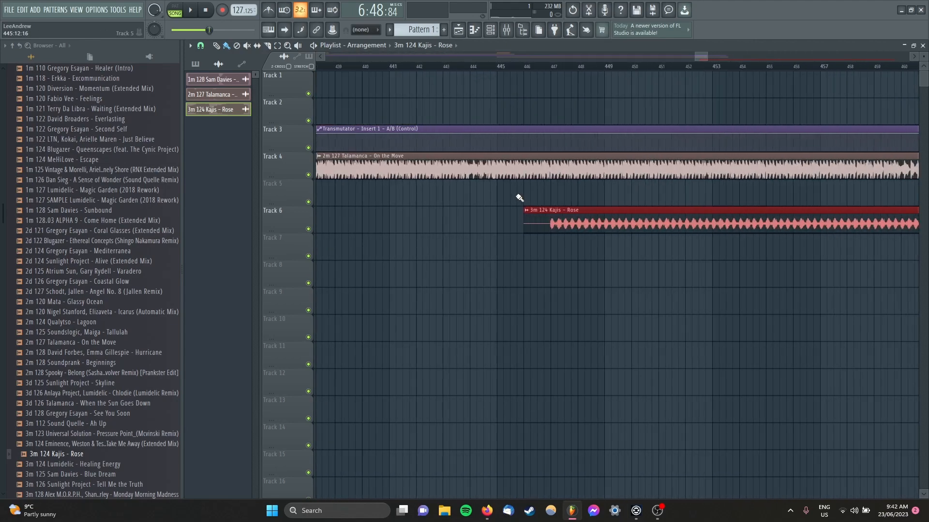
scroll(556, 203, "up", 6)
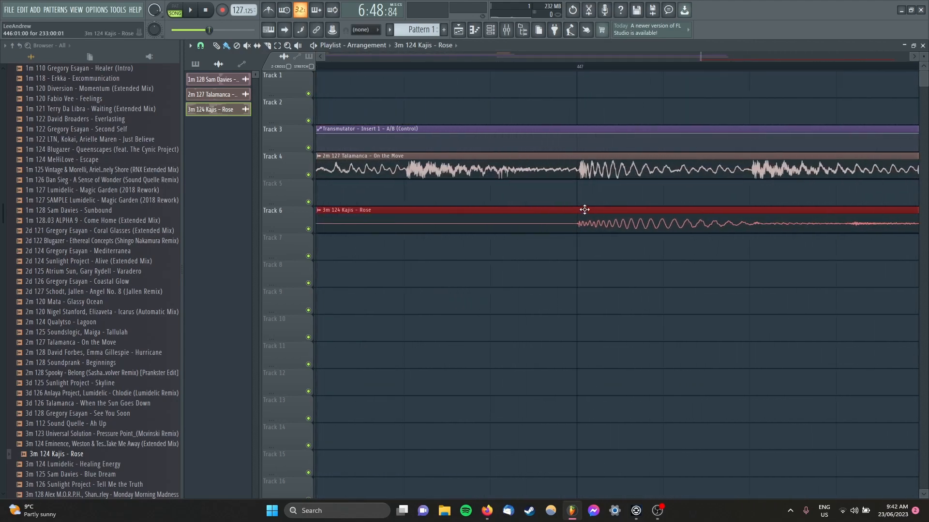
scroll(591, 204, "down", 8)
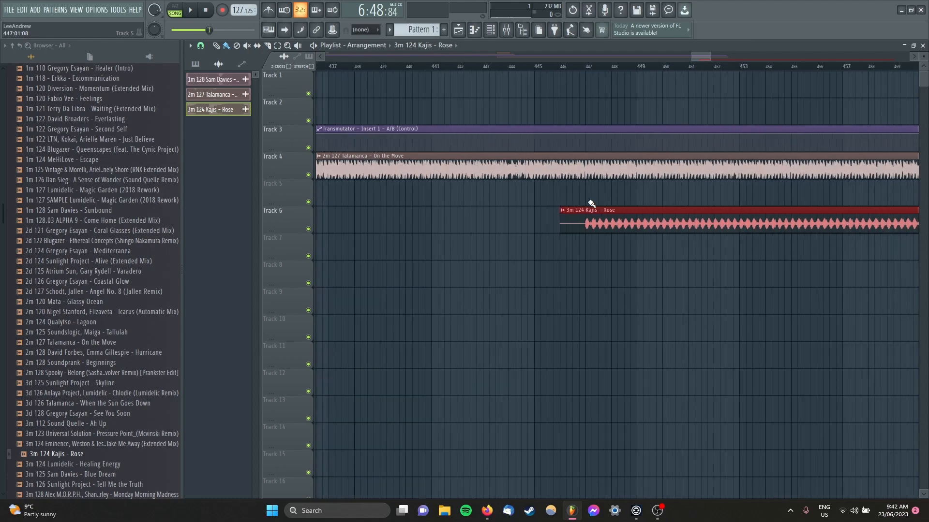
left_click_drag(608, 224, 750, 239)
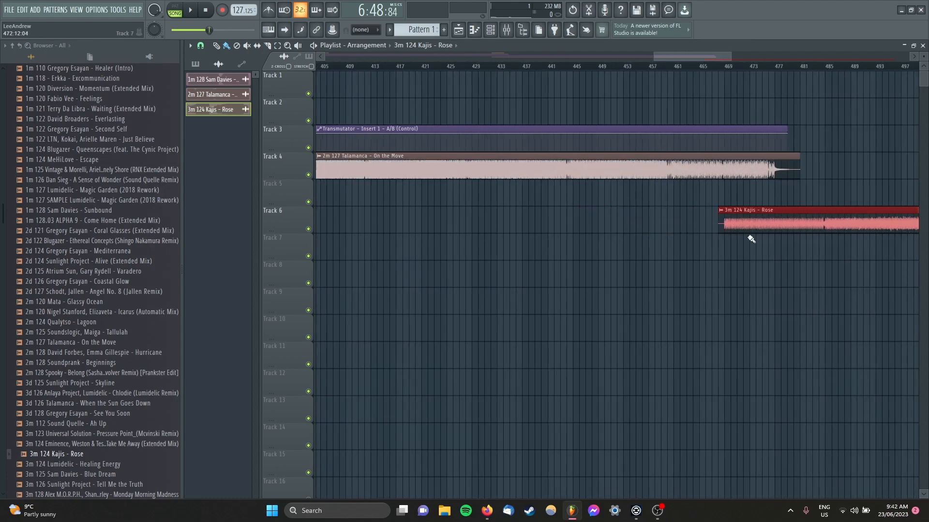
scroll(739, 240, "up", 3)
scroll(739, 240, "down", 2)
scroll(740, 237, "up", 3)
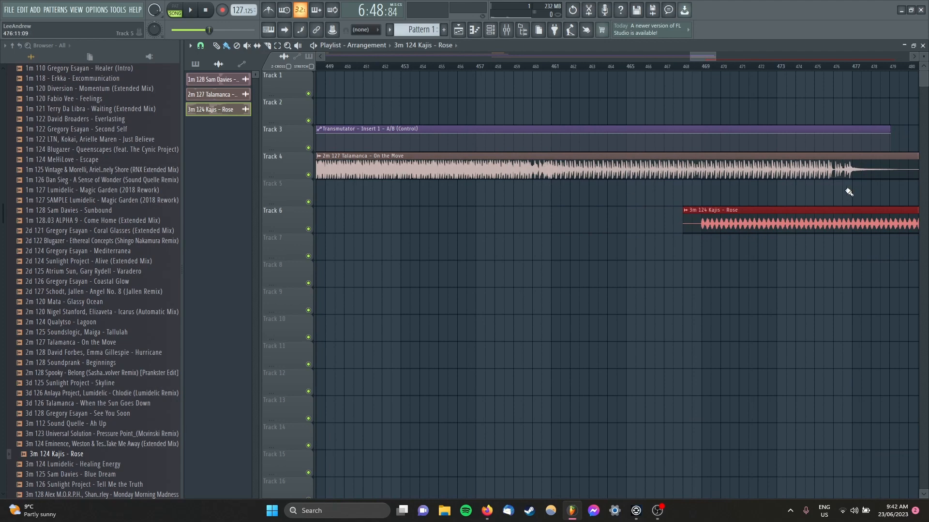
left_click_drag(787, 220, 636, 221)
scroll(641, 245, "down", 5)
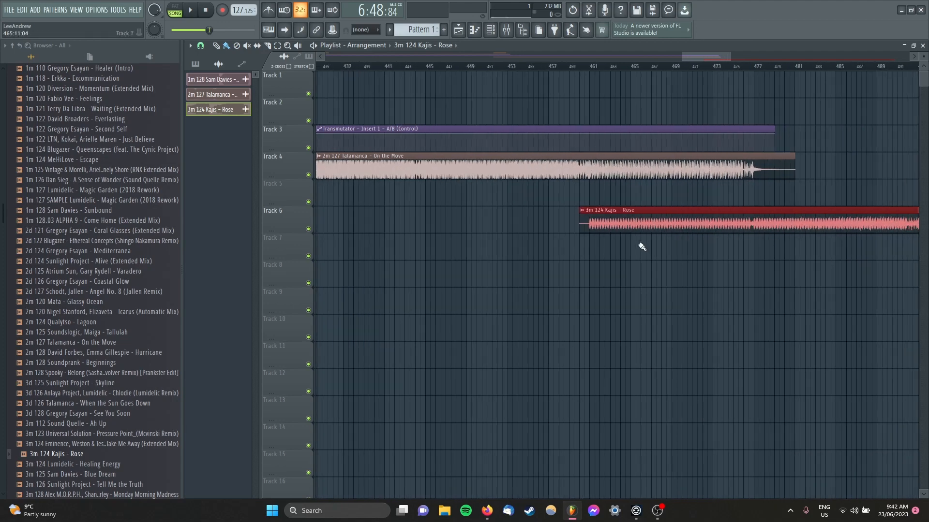
scroll(639, 245, "up", 3)
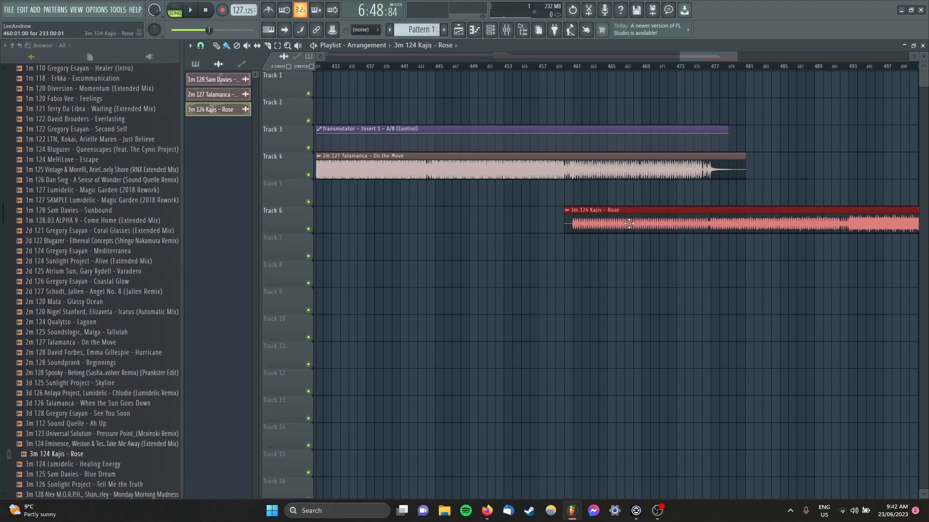
Step: Move the Rose clip to start at bar 444, aligning its build at bar 477 with the end of On the Move
left_click_drag(629, 223, 490, 231)
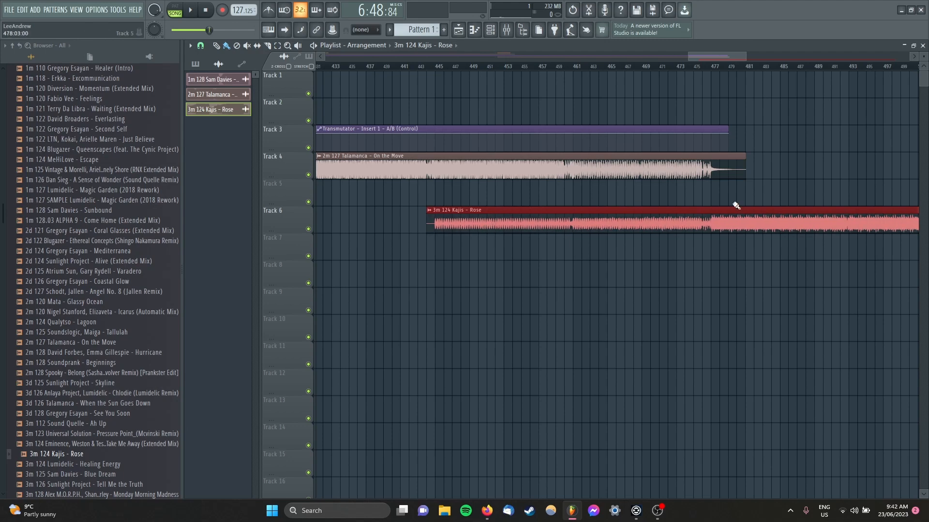
scroll(678, 245, "up", 5)
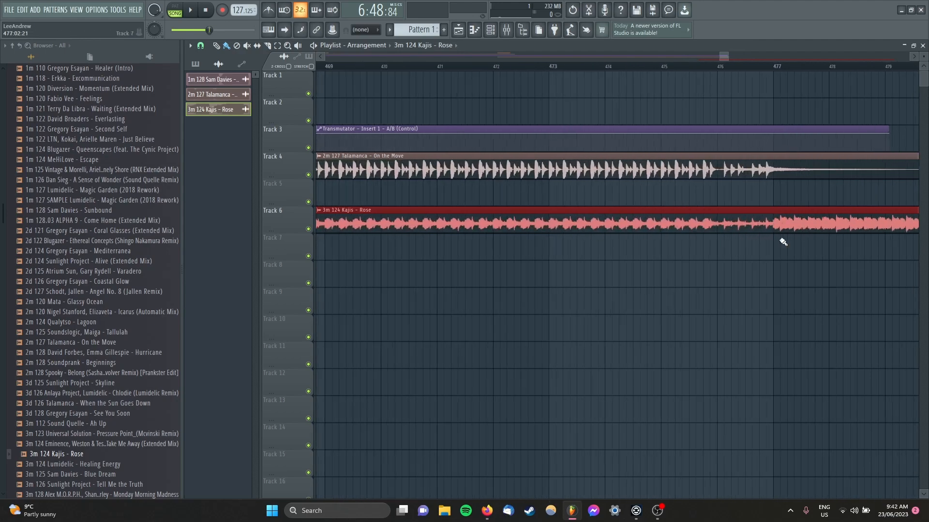
scroll(759, 252, "down", 5)
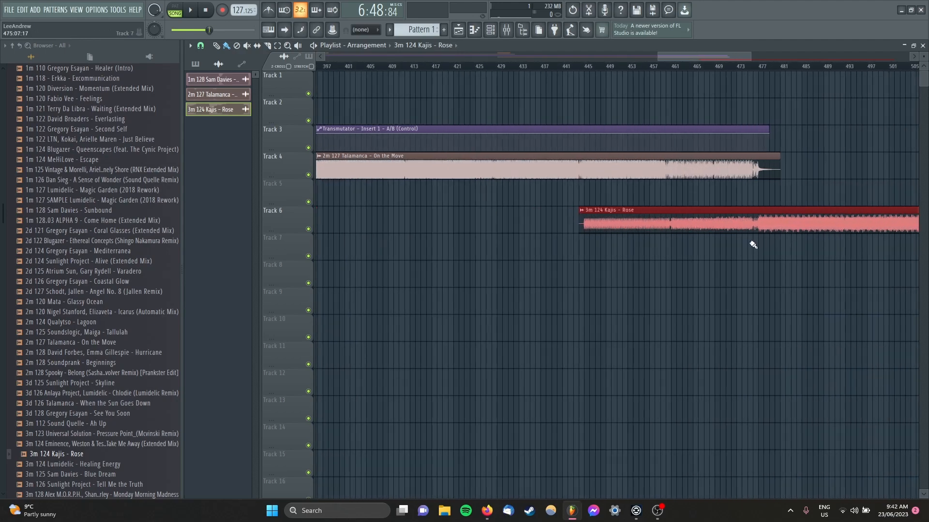
scroll(692, 196, "up", 2)
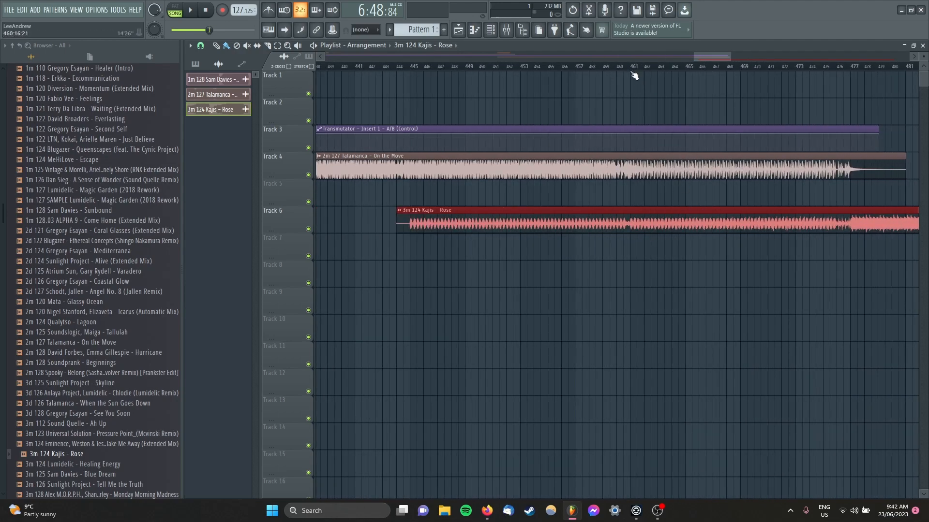
Step: Create a tempo automation clip spanning bars 461 to 477 and clear the time selection
left_click_drag(631, 72, 851, 75)
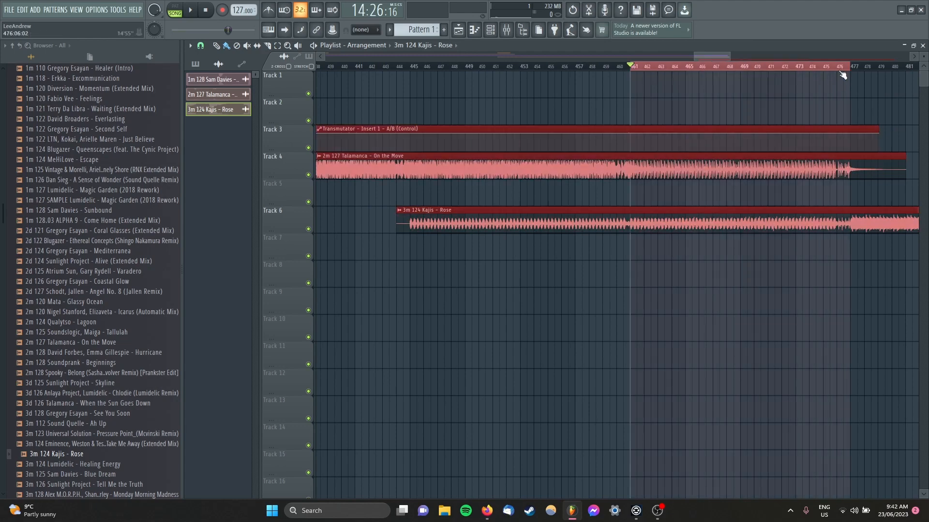
right_click(241, 11)
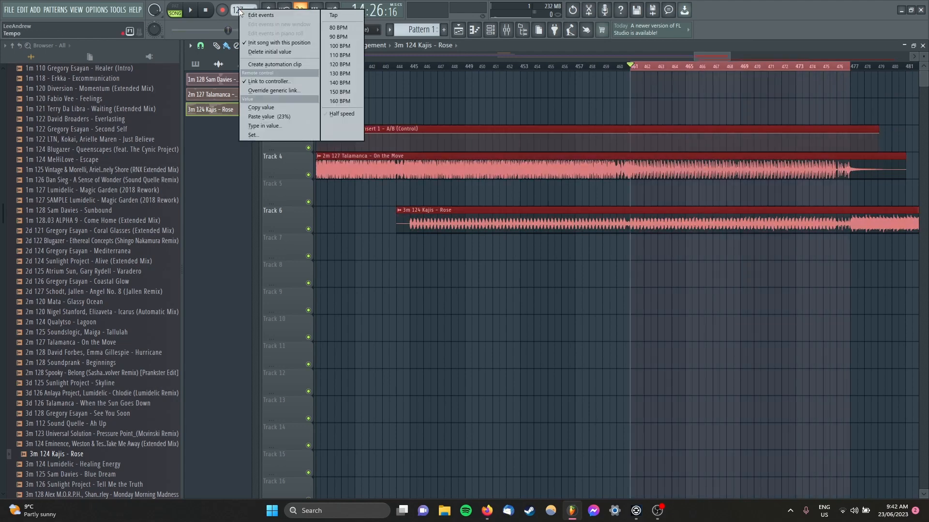
left_click(289, 65)
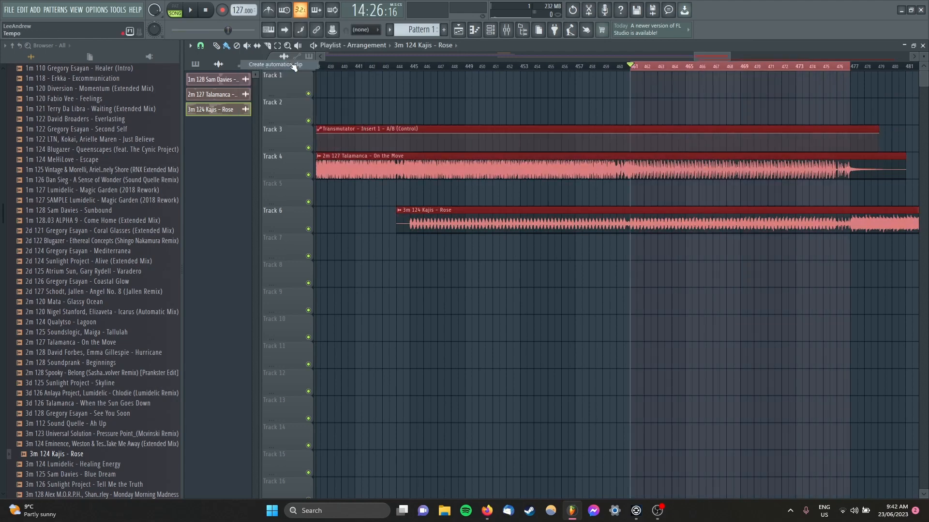
left_click(632, 69)
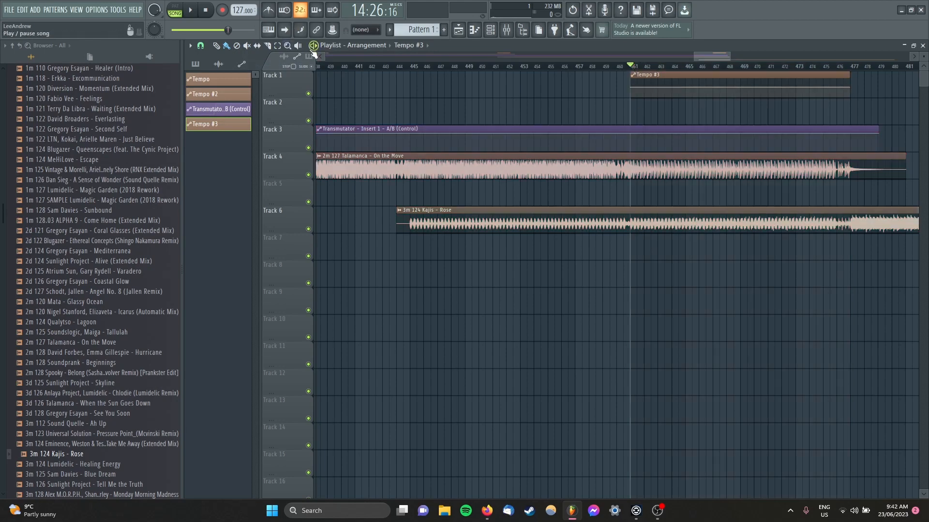
Step: Copy the 124 BPM project tempo value to the new tempo automation's end point at bar 477
right_click(246, 12)
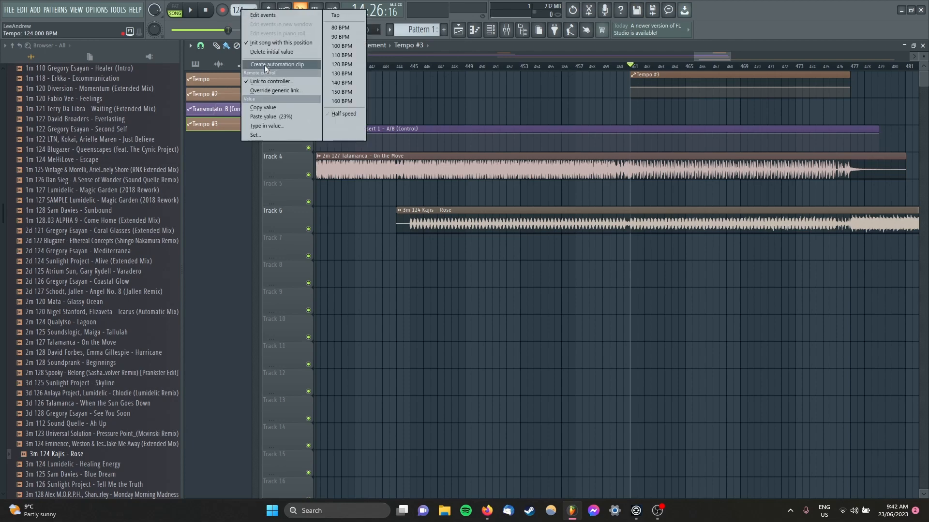
left_click(273, 107)
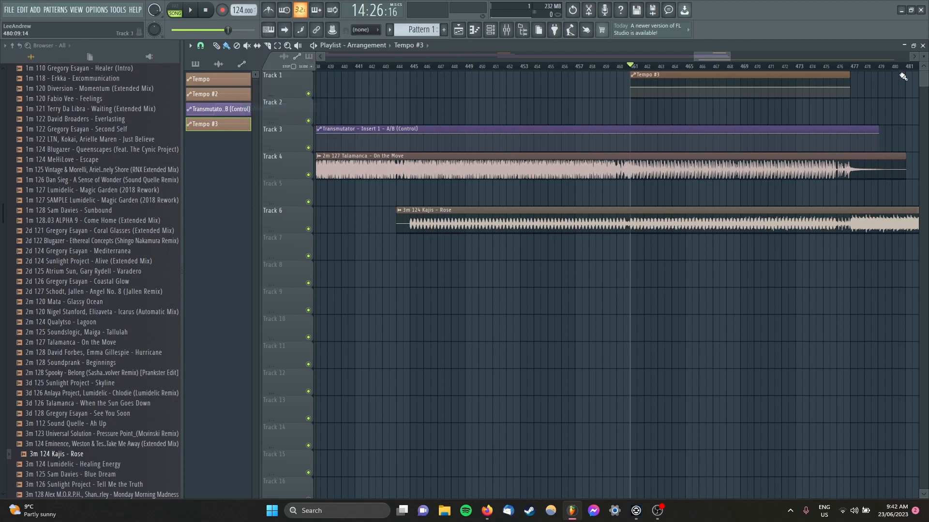
right_click(847, 89)
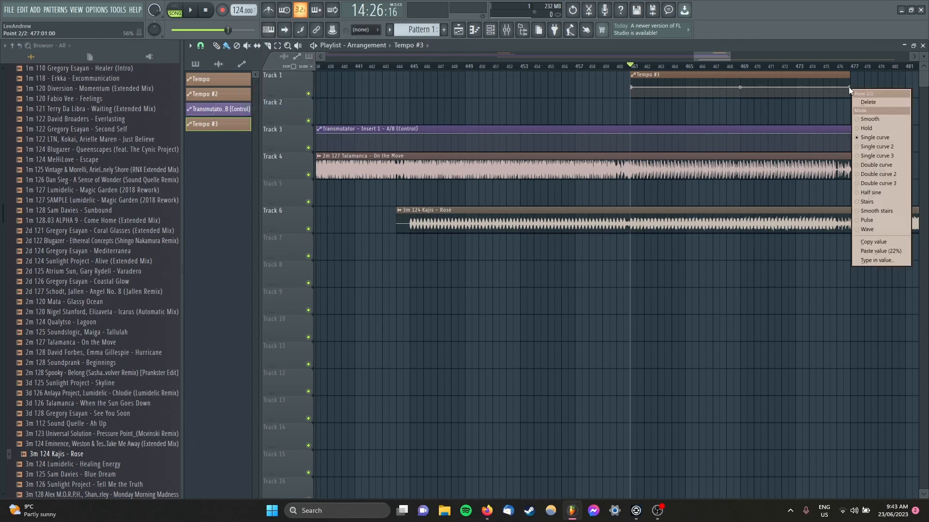
left_click(880, 254)
Step: Place the playhead near bar 417, ahead of the tempo change, and sidechain mixer Insert 3 to Insert 2 only
scroll(663, 264, "down", 10)
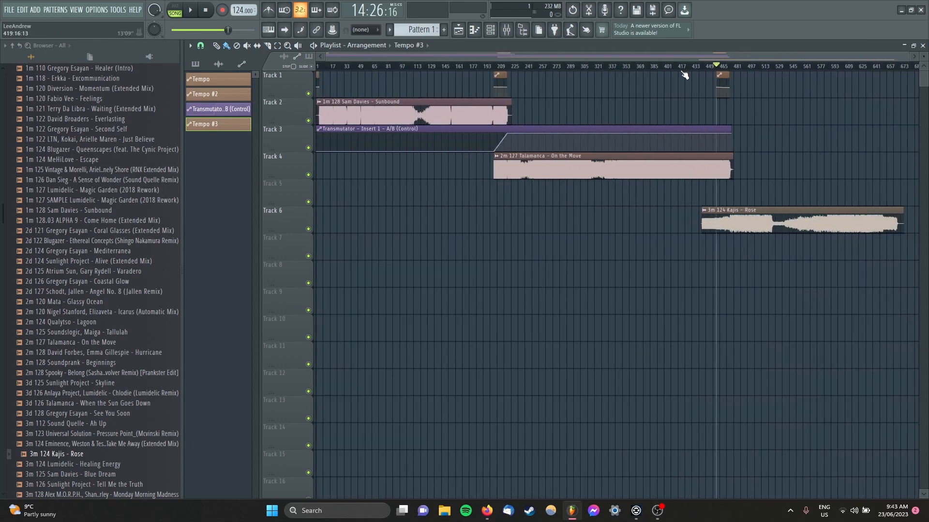
left_click(680, 65)
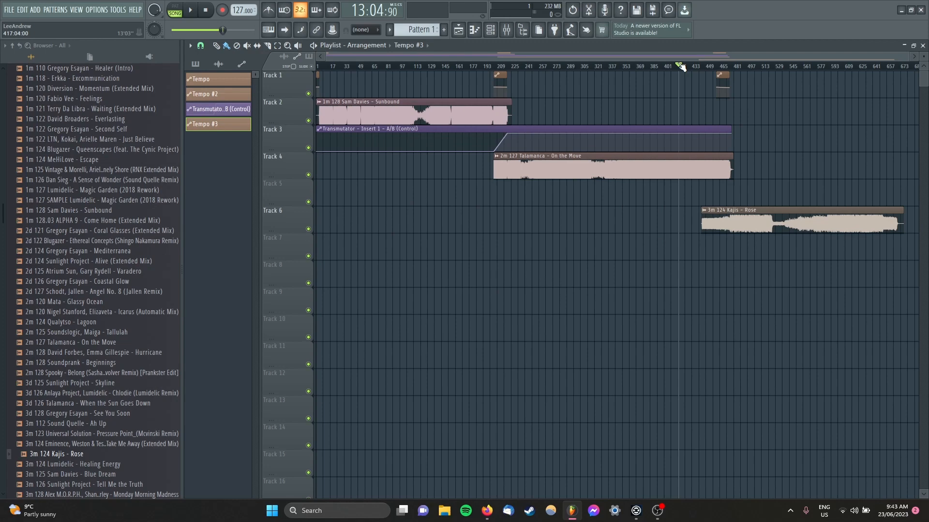
key("F9")
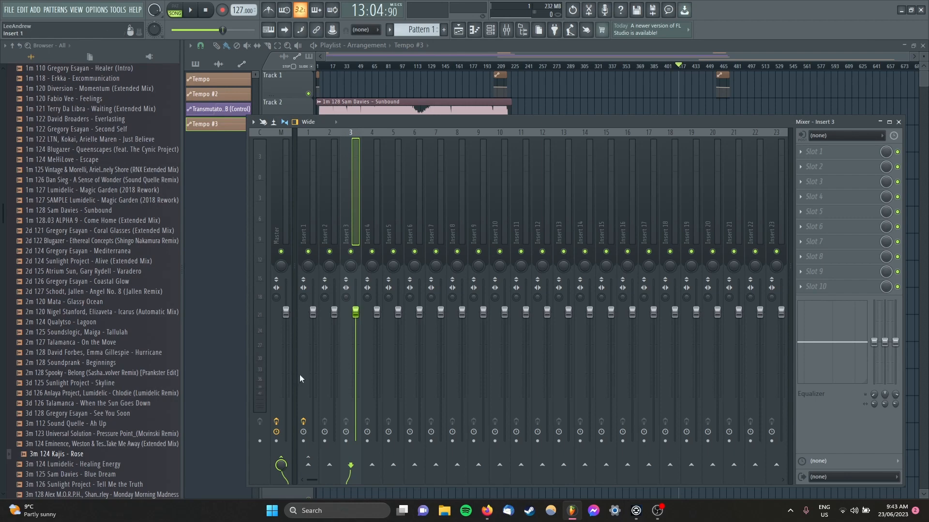
right_click(329, 467)
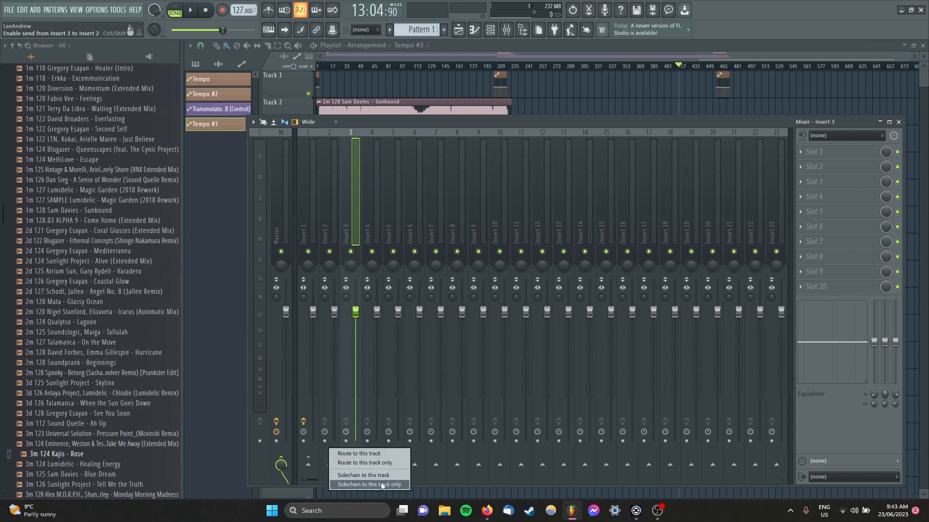
left_click(383, 484)
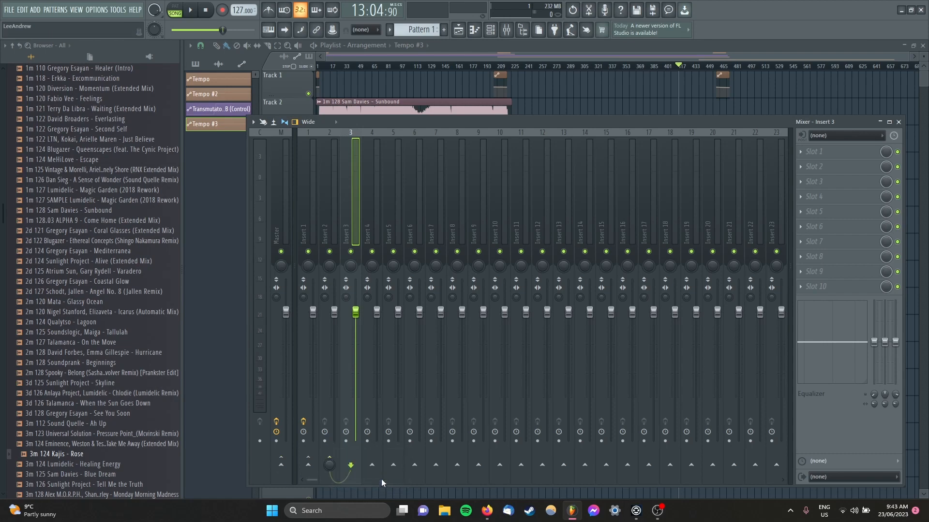
Step: Copy the Transmutator effect from Insert 1 to Insert 2 and check its sidechain input mapping in the processing settings
left_click(330, 182)
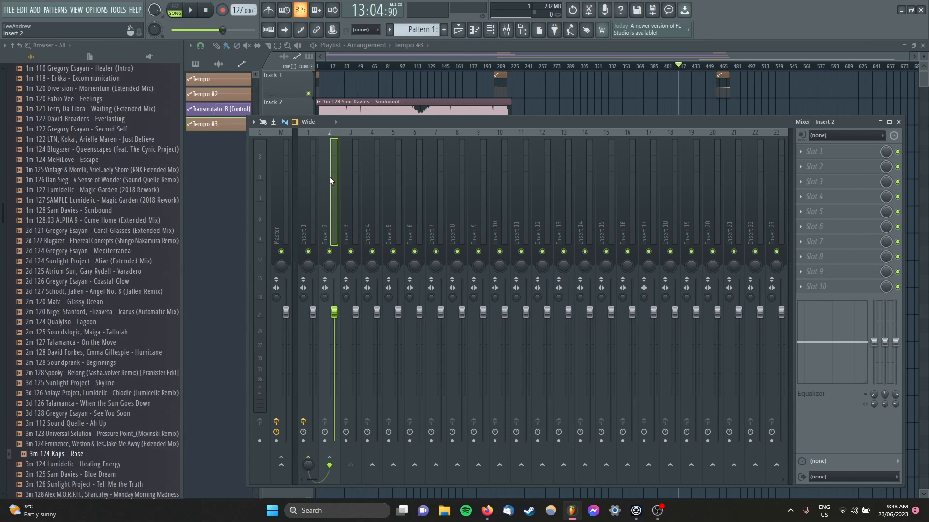
left_click(309, 163)
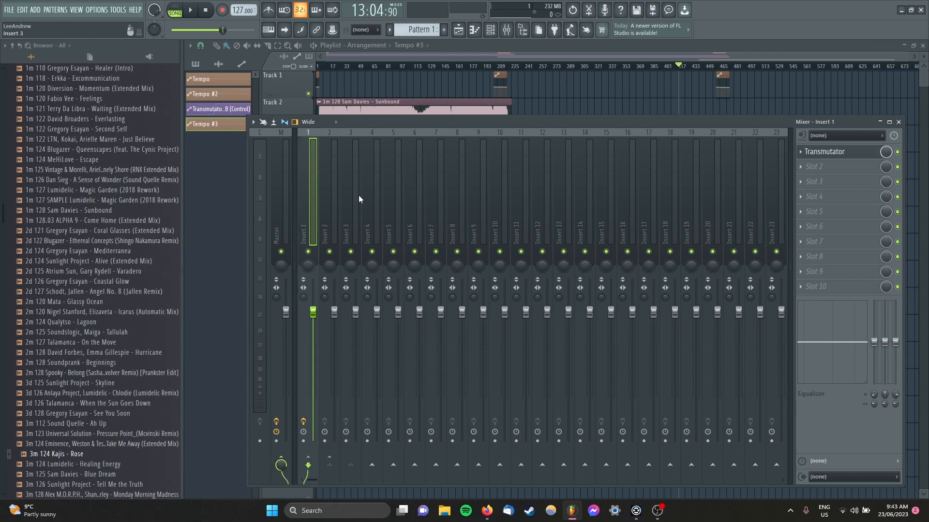
left_click(800, 152)
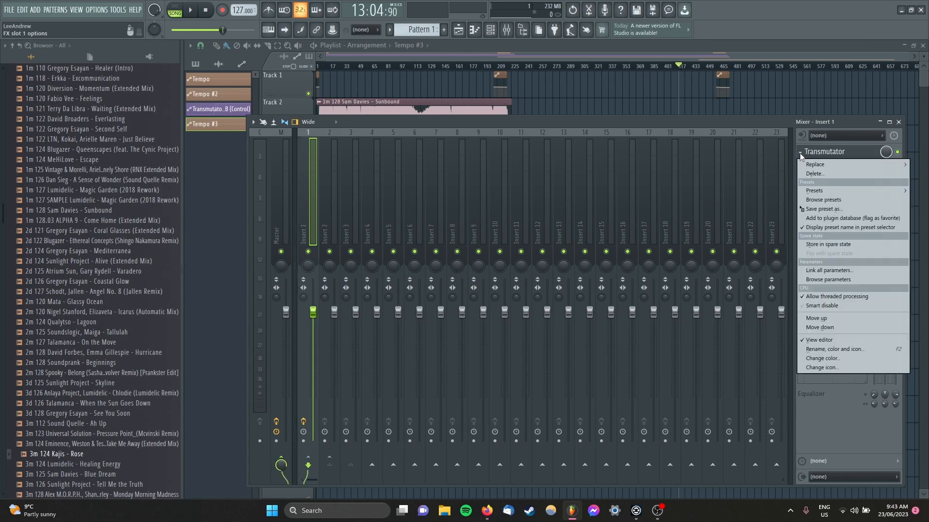
left_click_drag(821, 211, 329, 173)
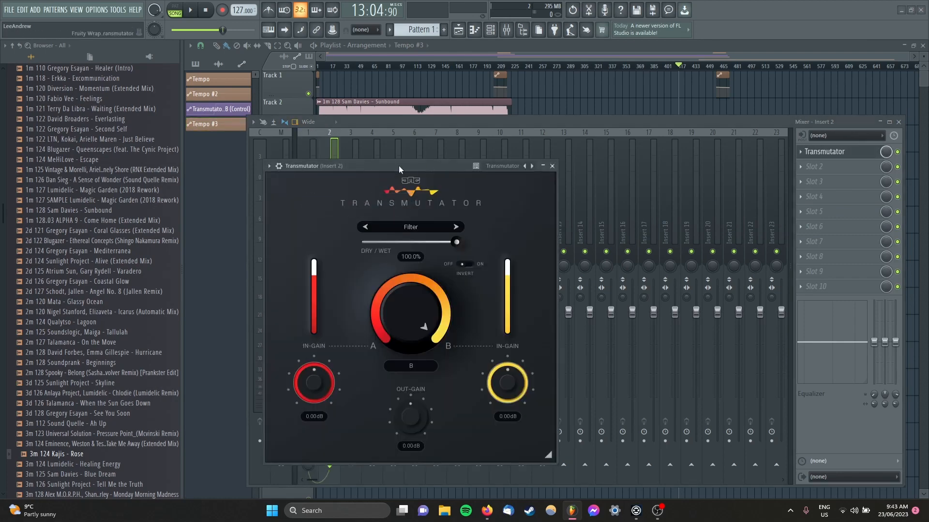
left_click(280, 166)
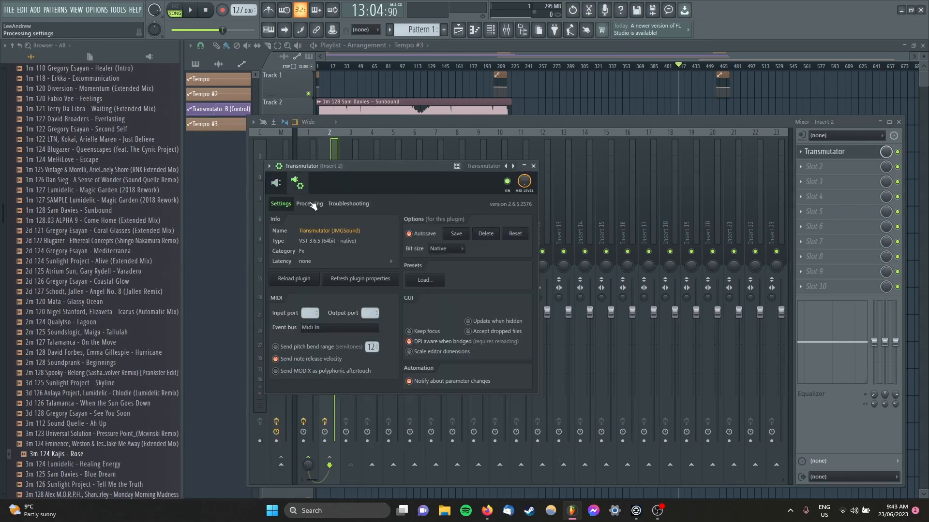
left_click(310, 204)
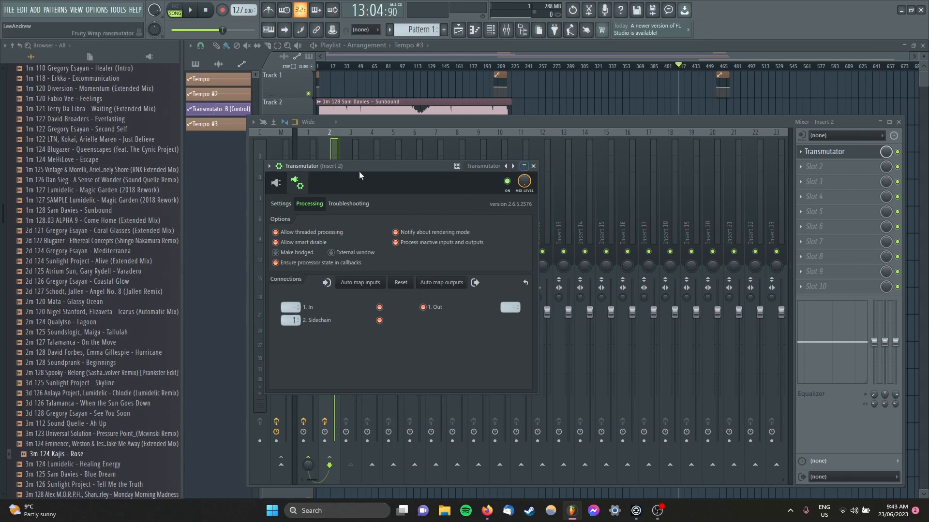
left_click(276, 184)
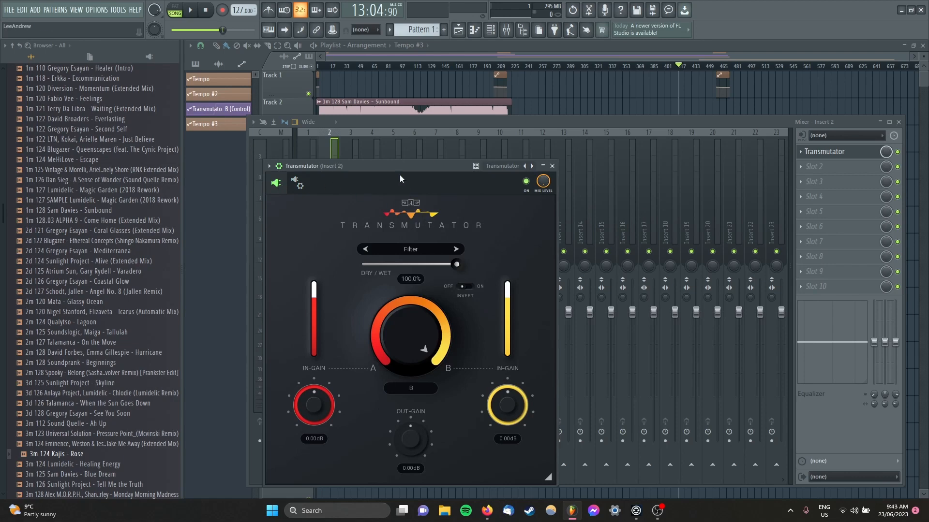
Step: Set the Insert 2 Transmutator's A/B control fully to A and create an automation clip for it
left_click_drag(401, 166, 544, 105)
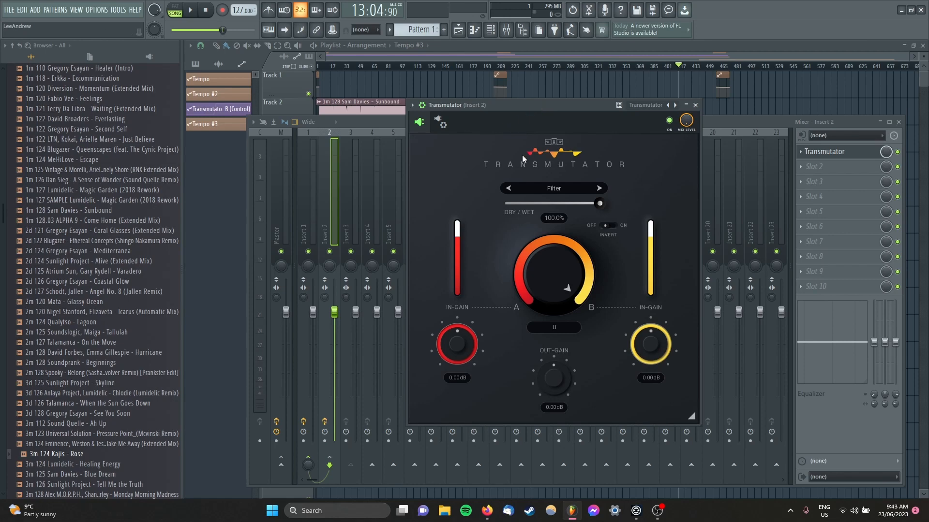
left_click(569, 249)
right_click(556, 267)
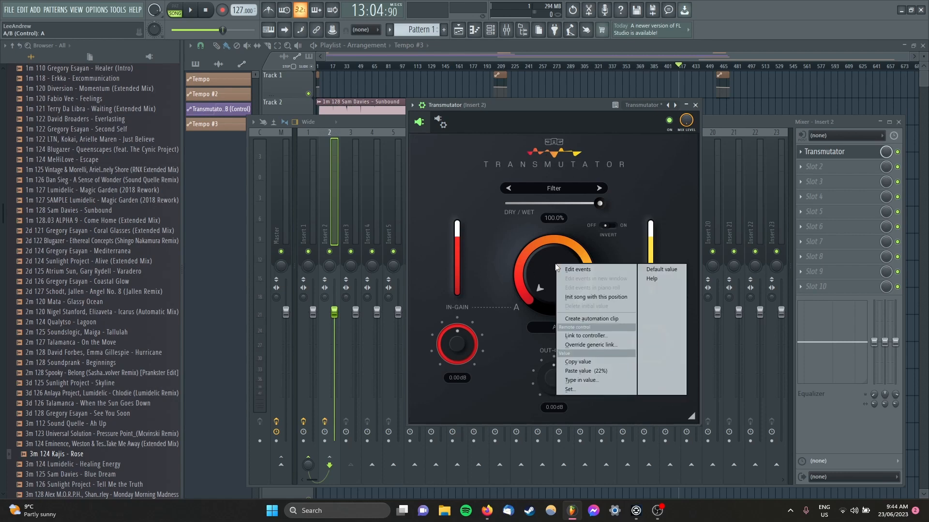
left_click(591, 319)
left_click(628, 53)
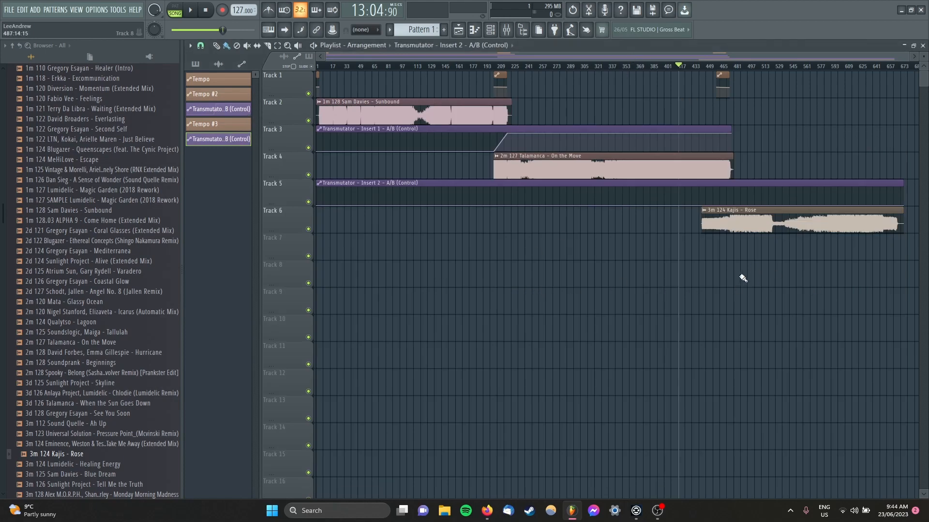
Step: Shape the Insert 2 A/B automation to ramp up from bar 461 to bar 477 and stay raised until the clip's end
scroll(700, 278, "up", 10)
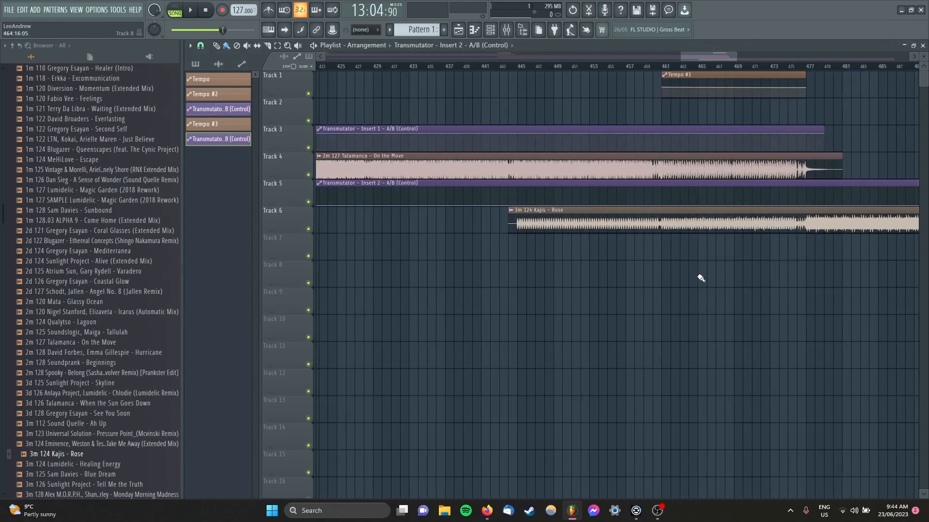
scroll(788, 285, "up", 4)
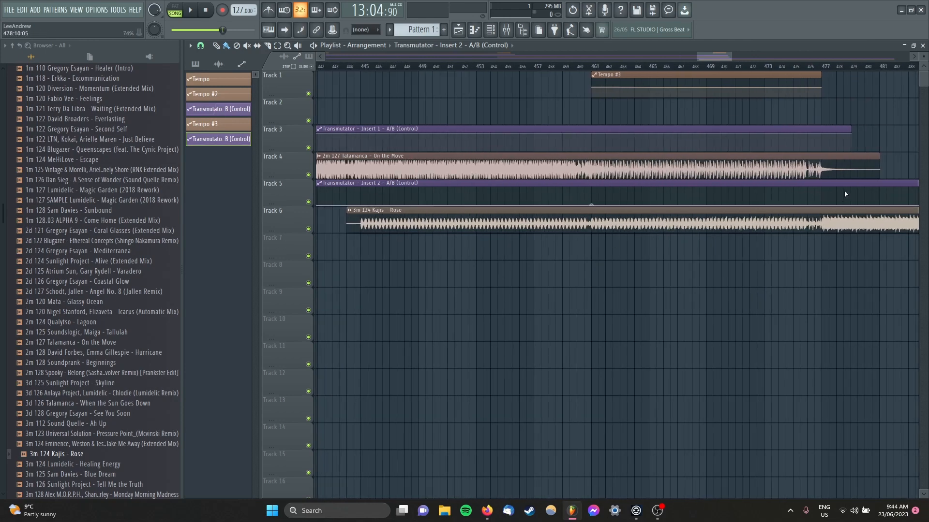
right_click(823, 195)
scroll(778, 249, "down", 7)
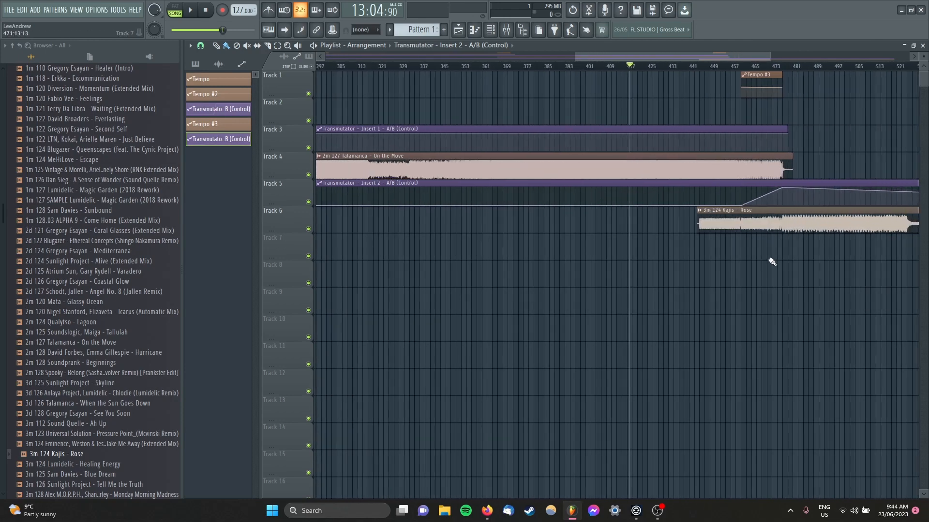
scroll(772, 262, "down", 5)
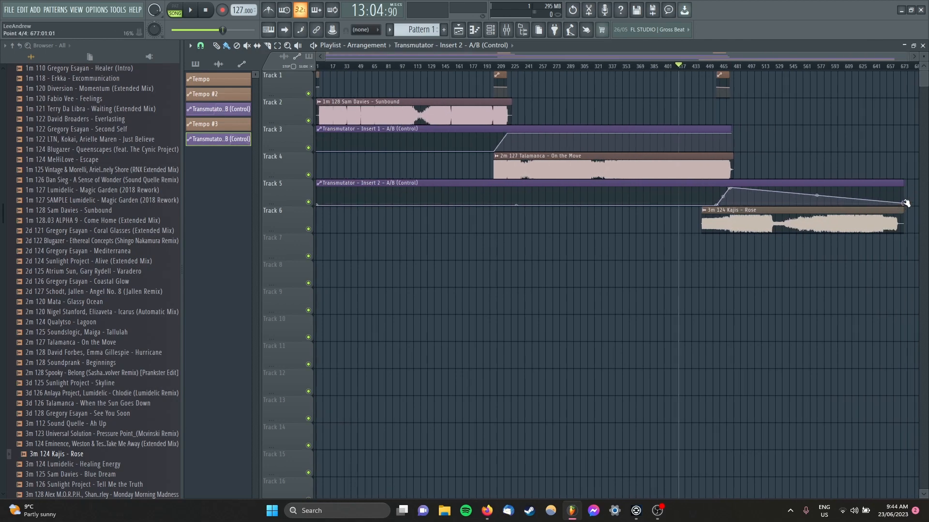
Step: Play the On the Move to Rose transition from about bar 459 until past bar 477, then stop playback
scroll(736, 221, "up", 9)
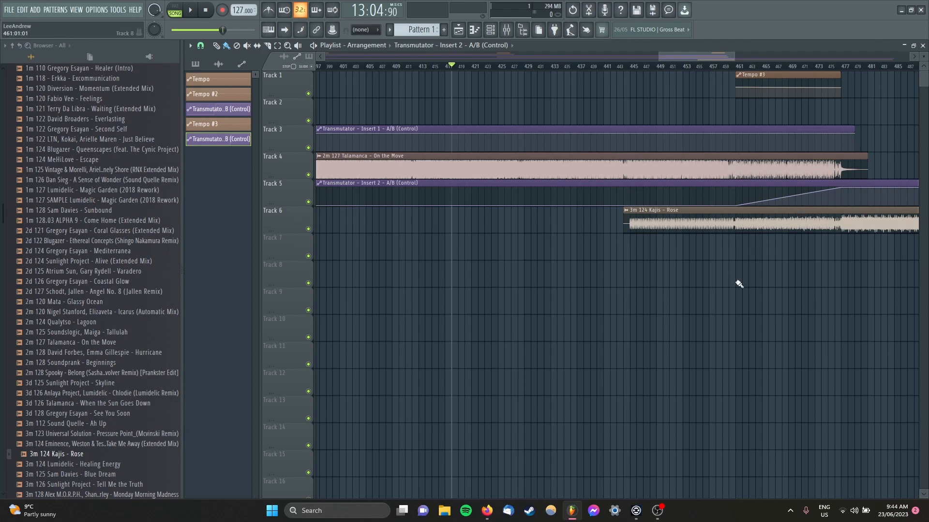
left_click(729, 67)
left_click(723, 67)
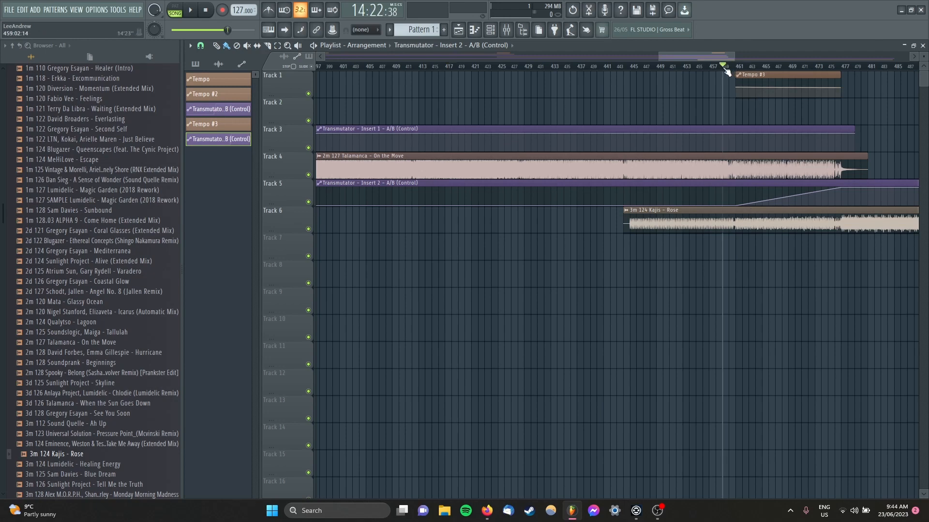
key("space")
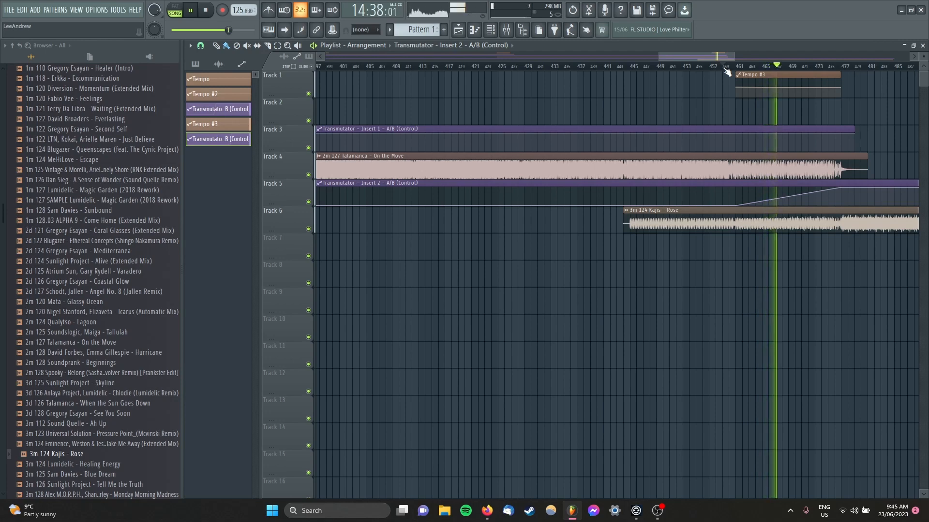
scroll(888, 296, "down", 3)
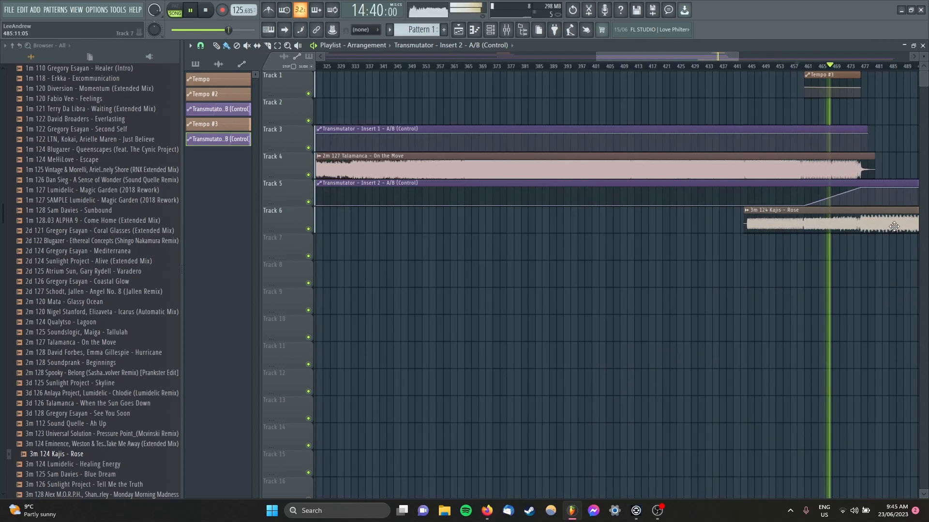
left_click_drag(697, 56, 743, 60)
scroll(639, 110, "up", 4)
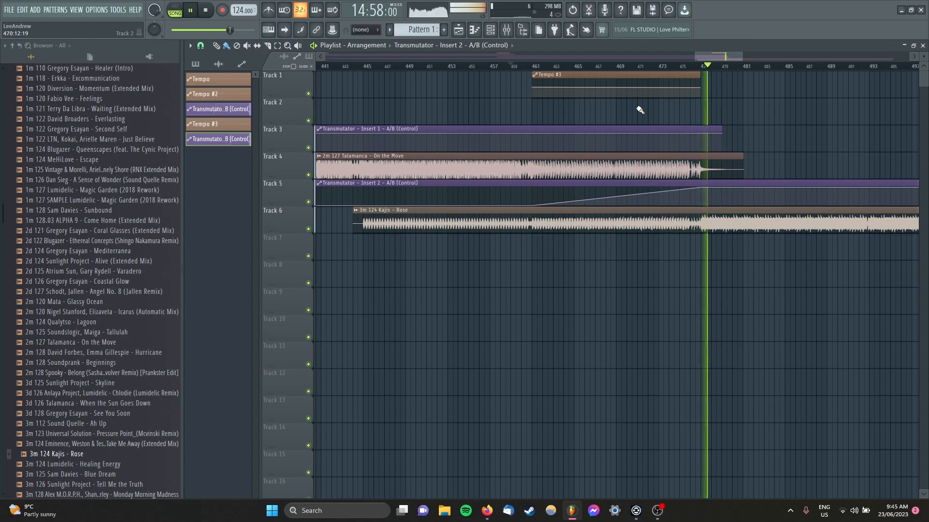
key("space")
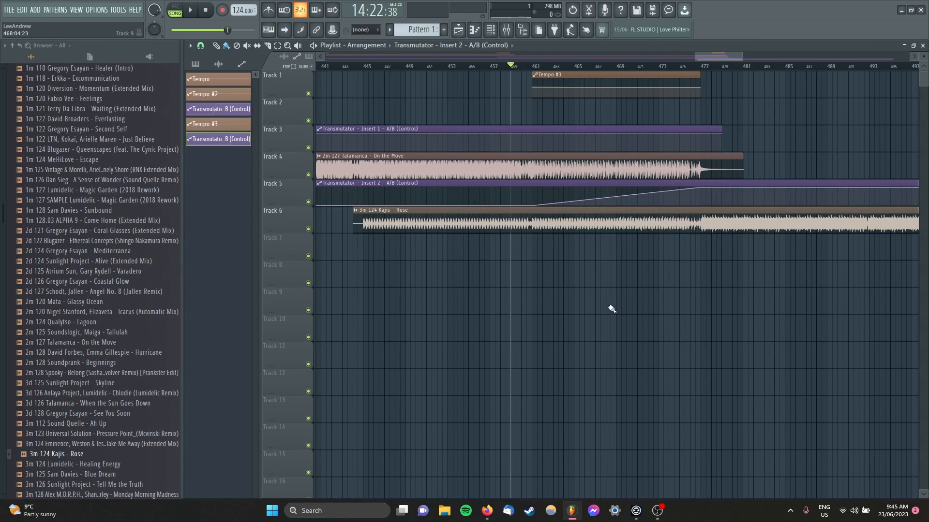
Step: Show the whole arrangement, then open the mixer and the channel rack to review the mix setup
scroll(612, 309, "down", 10)
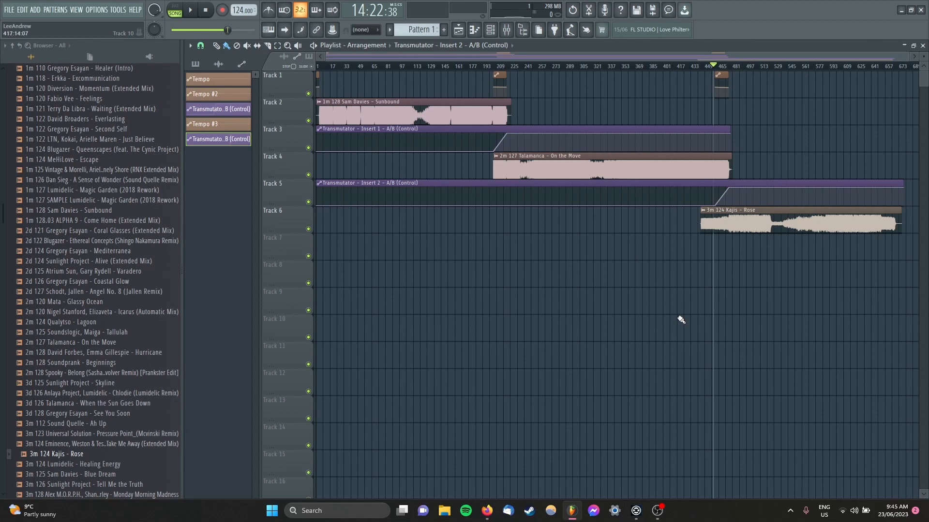
key("F9")
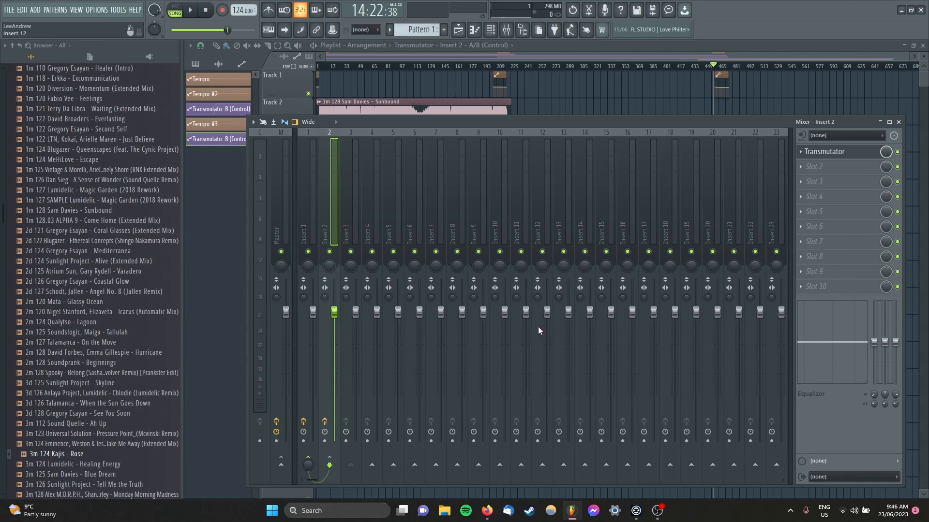
key("F6")
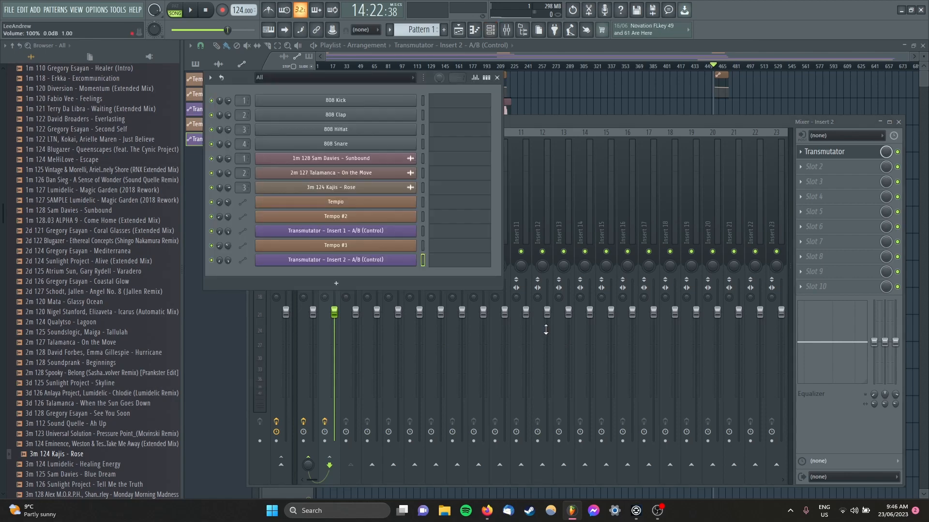